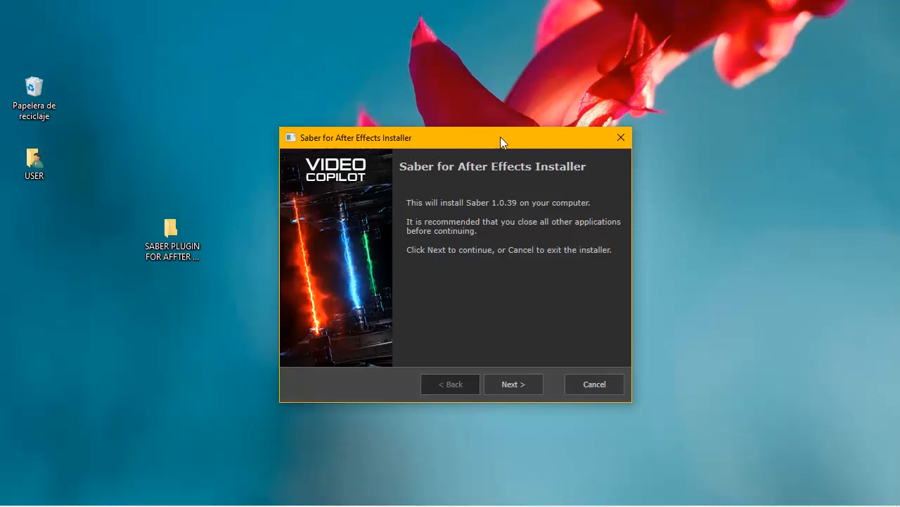
Proceed past the Saber installer's welcome page and enable the Custom installation target.
drag(500, 142, 474, 113)
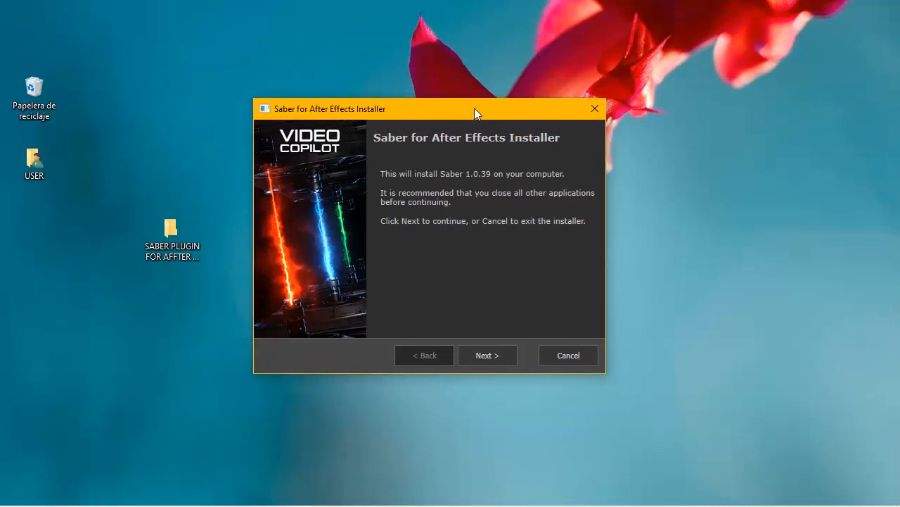
click(496, 354)
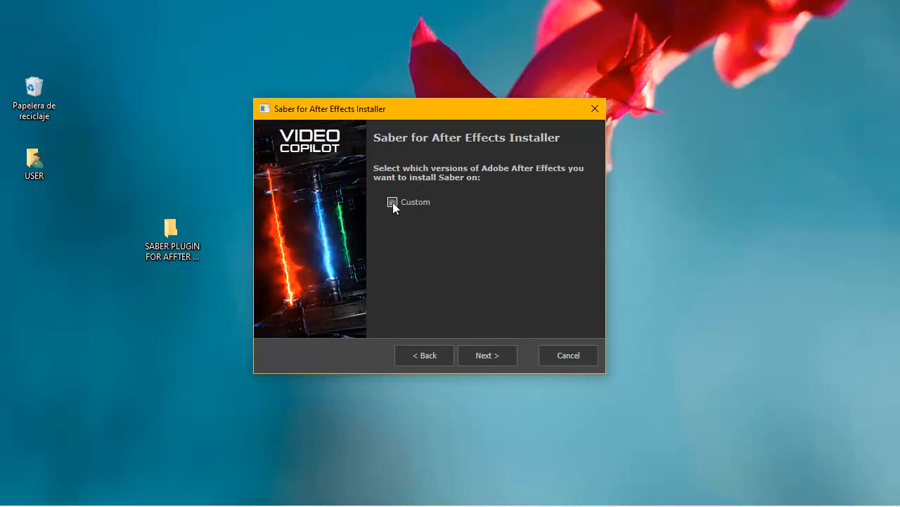
click(393, 202)
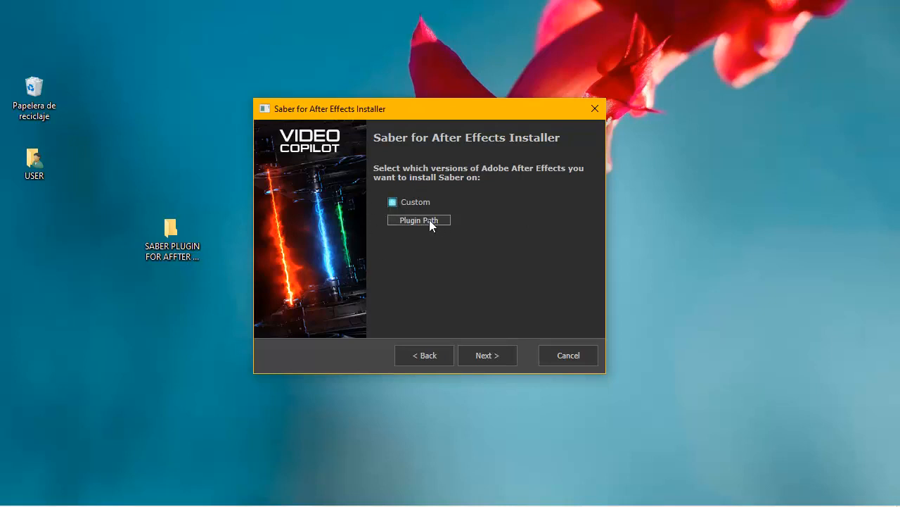
Set the custom plugin path to D:\After Effects CC 2014\Adobe After Effects CC 2014\Support Files\Plug-ins.
click(419, 220)
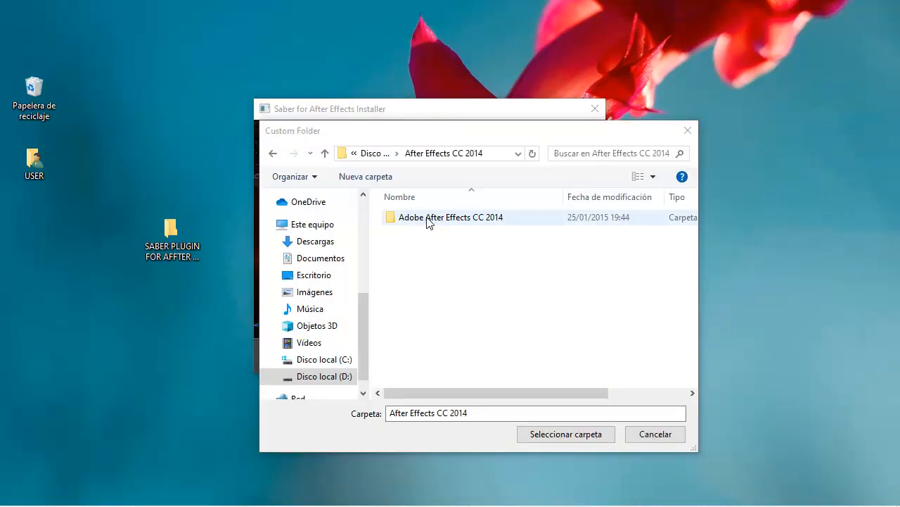
click(443, 222)
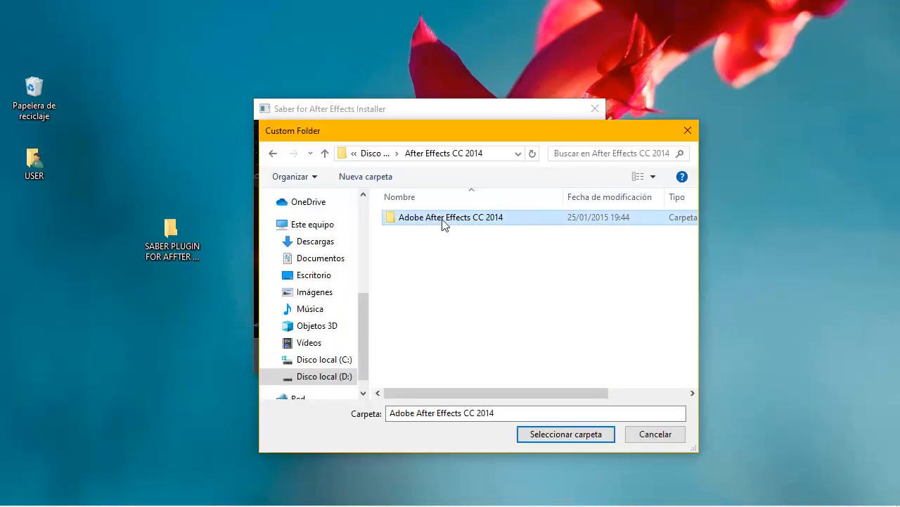
double_click(443, 222)
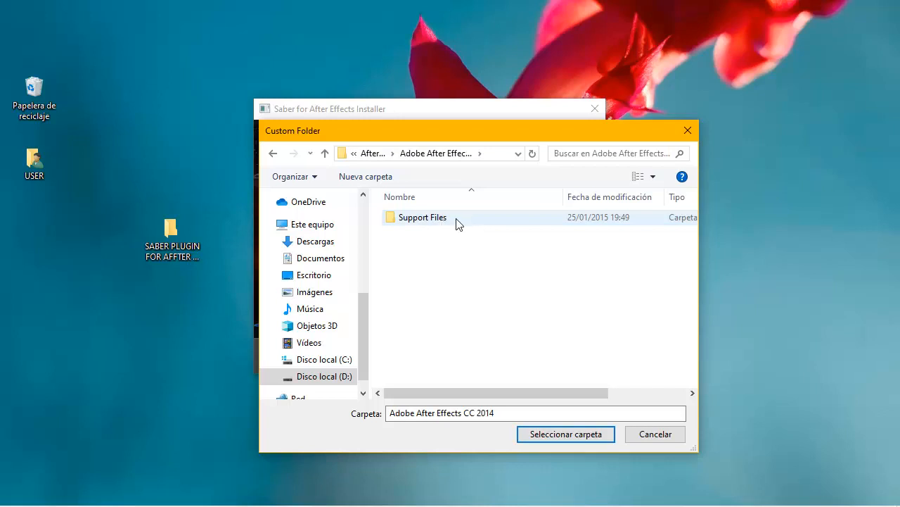
click(456, 223)
double_click(457, 223)
scroll(493, 276, down, 2)
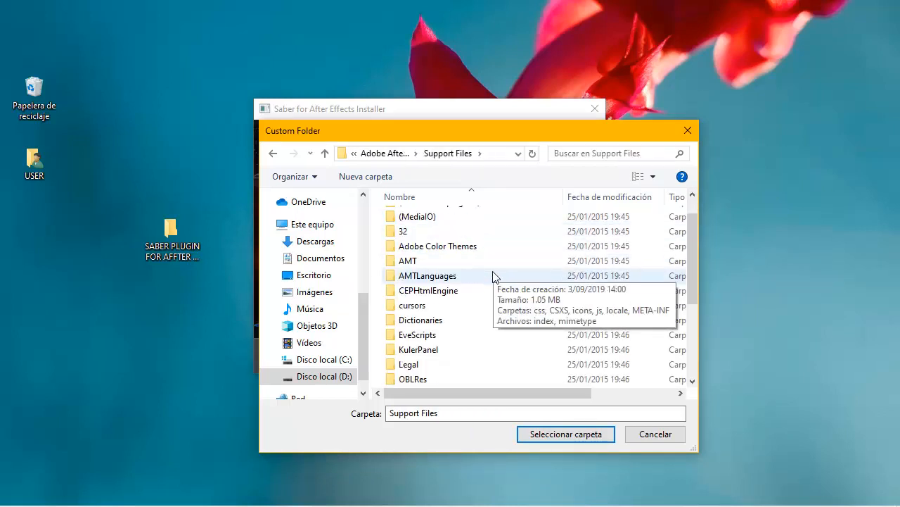
click(425, 364)
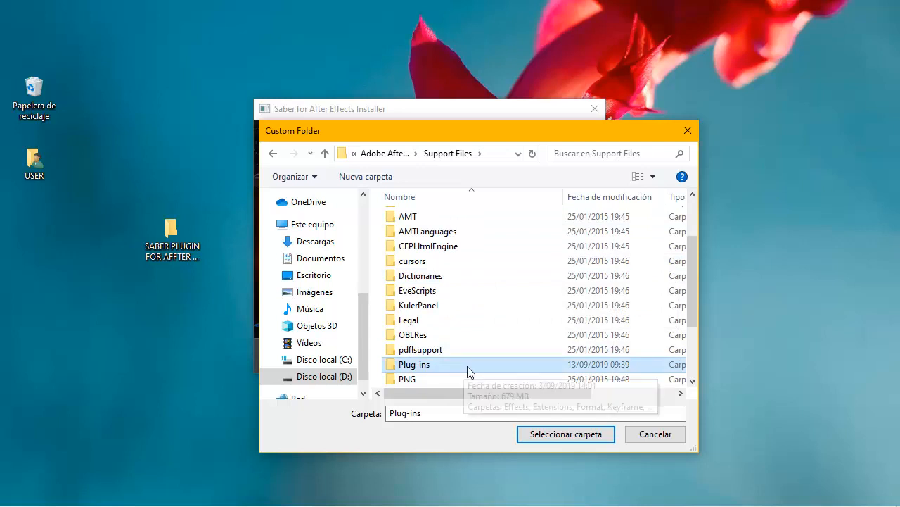
scroll(467, 367, up, 2)
scroll(466, 367, down, 2)
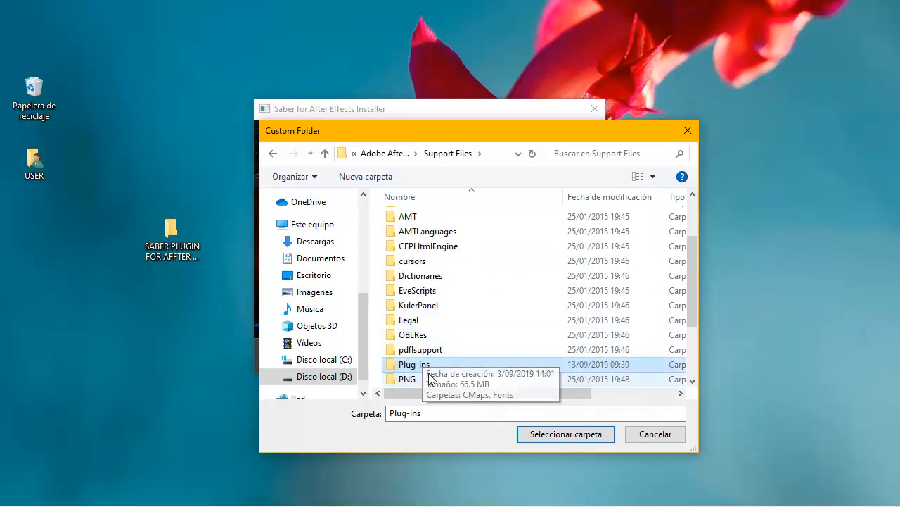
click(546, 437)
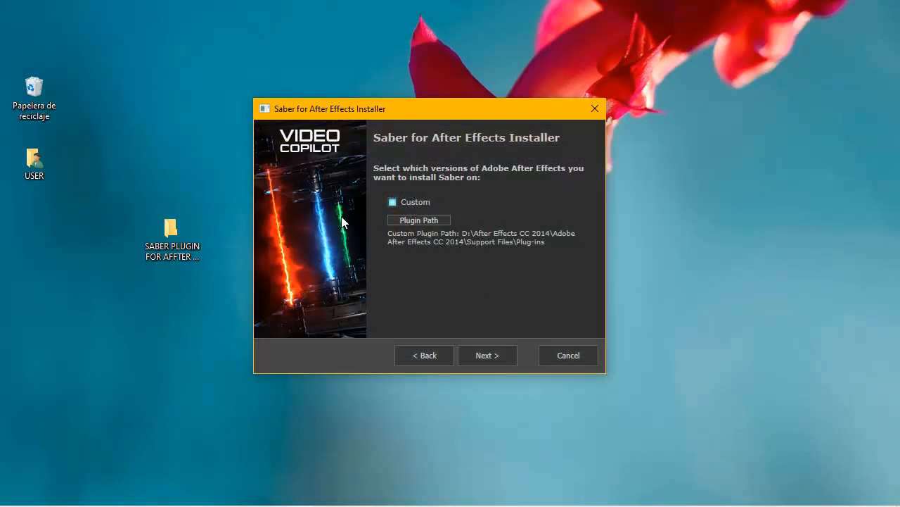
Install Saber to the chosen plugin folder and close the installer.
click(488, 359)
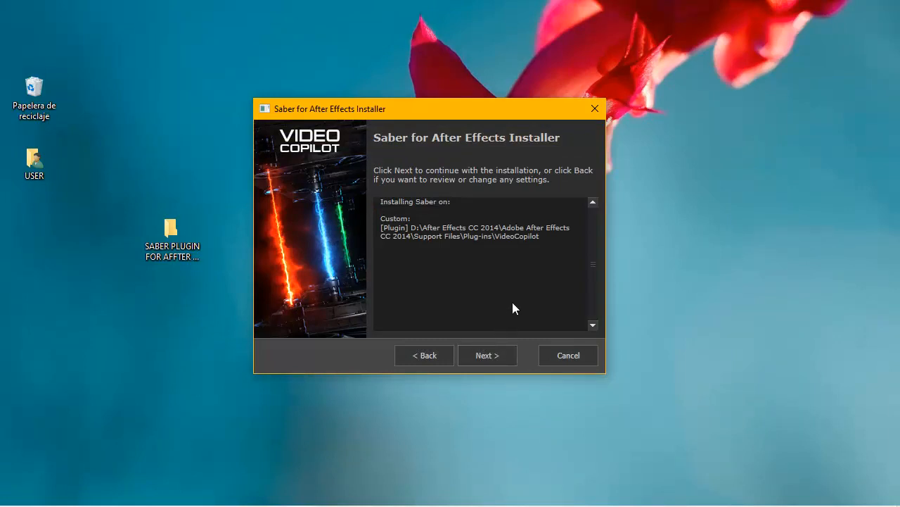
click(493, 359)
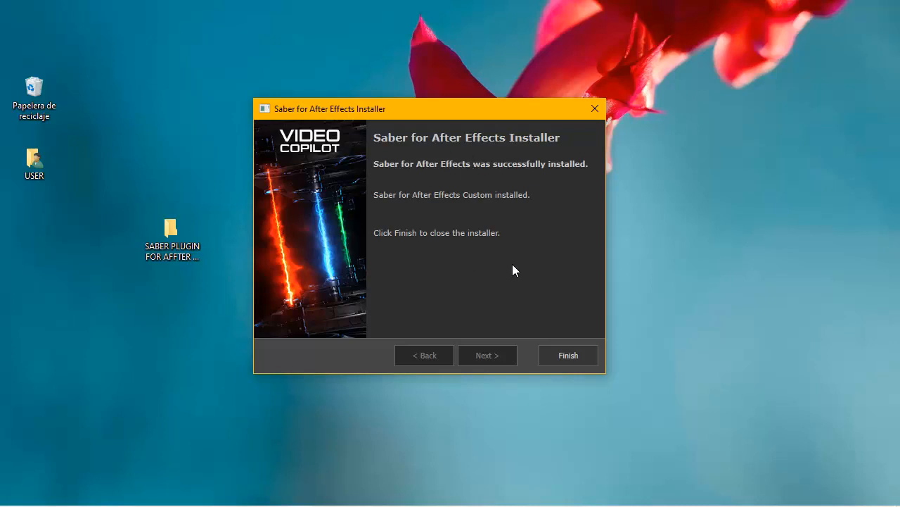
click(568, 356)
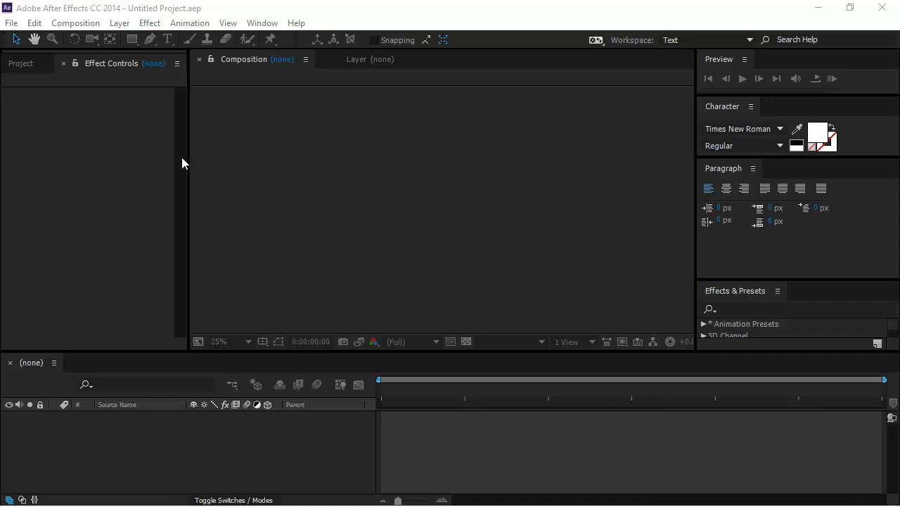
In After Effects, start a new composition using the HDV/HDTV 720 25 preset.
click(70, 25)
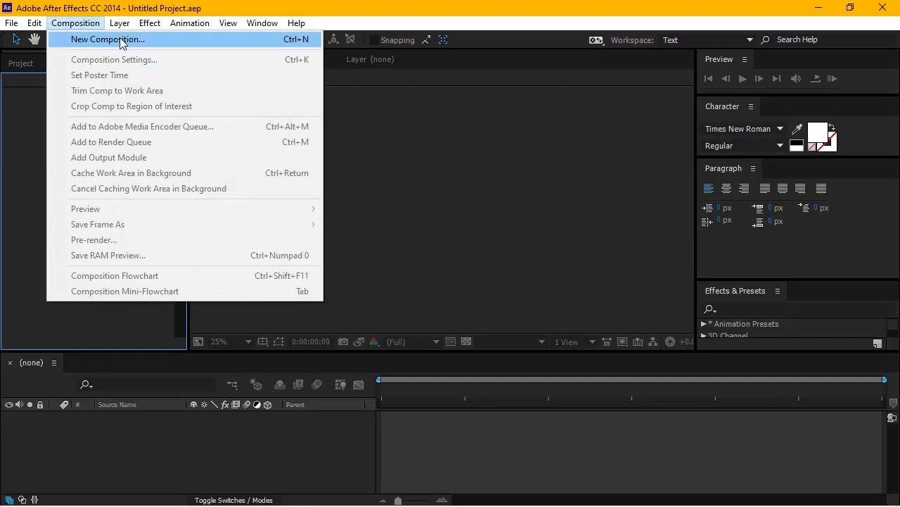
click(83, 39)
click(75, 22)
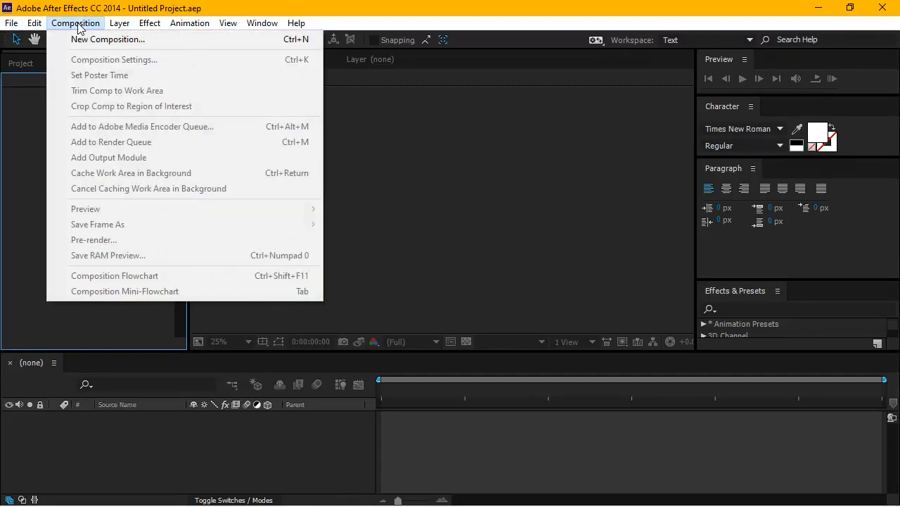
click(106, 40)
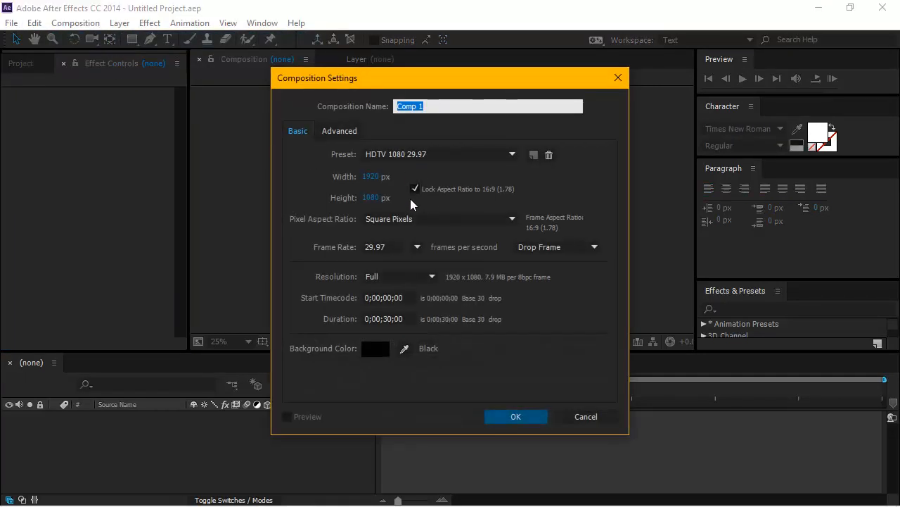
click(512, 154)
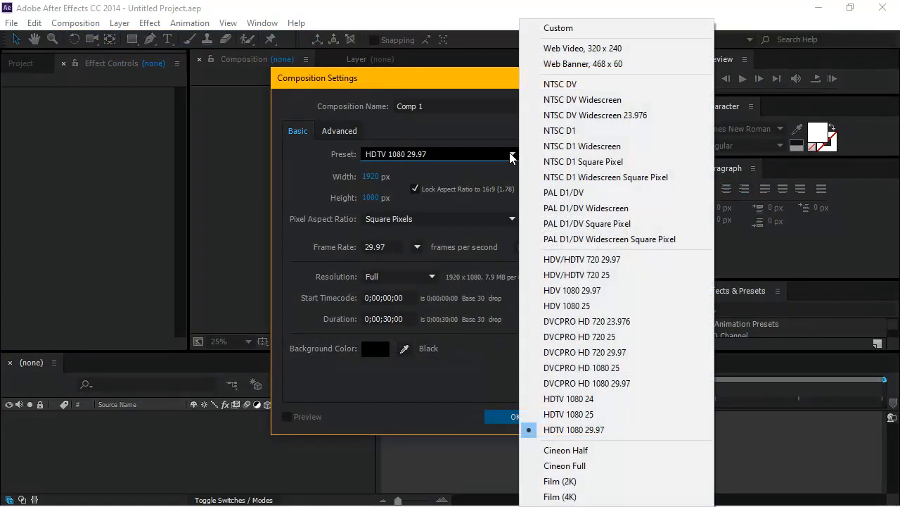
click(558, 275)
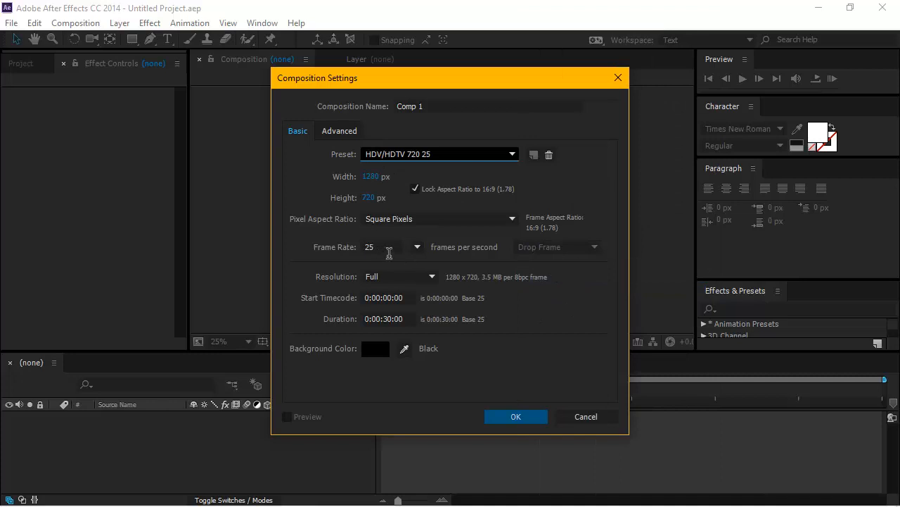
Set the composition's frame rate to 30 frames per second and create the composition.
click(389, 252)
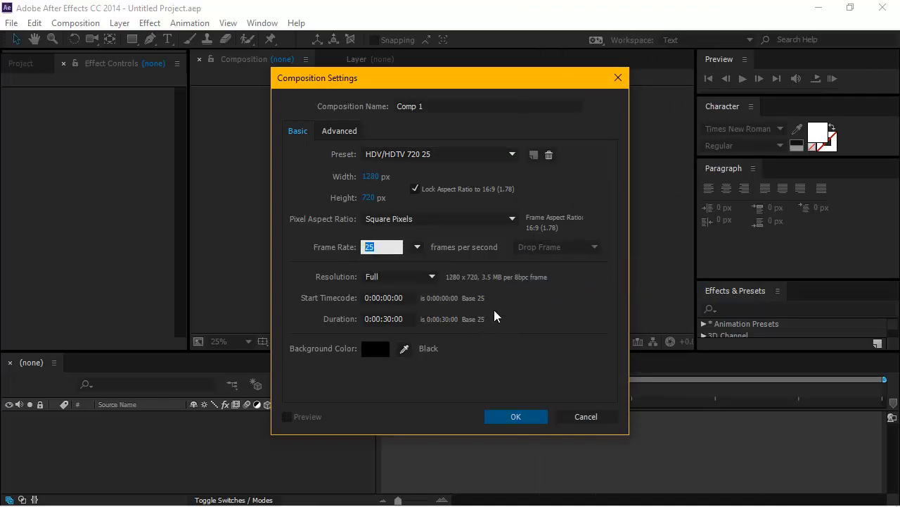
click(390, 250)
key(F9)
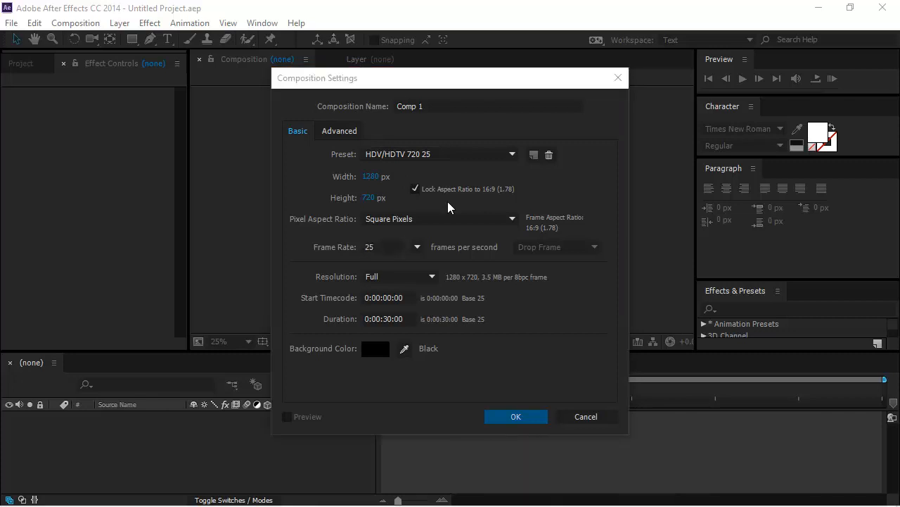
click(372, 247)
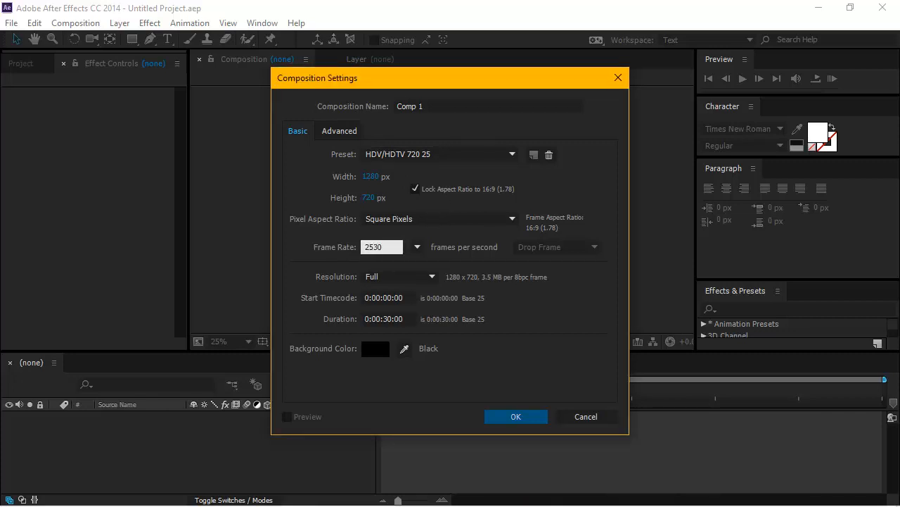
drag(394, 246, 357, 256)
text(30)
click(522, 361)
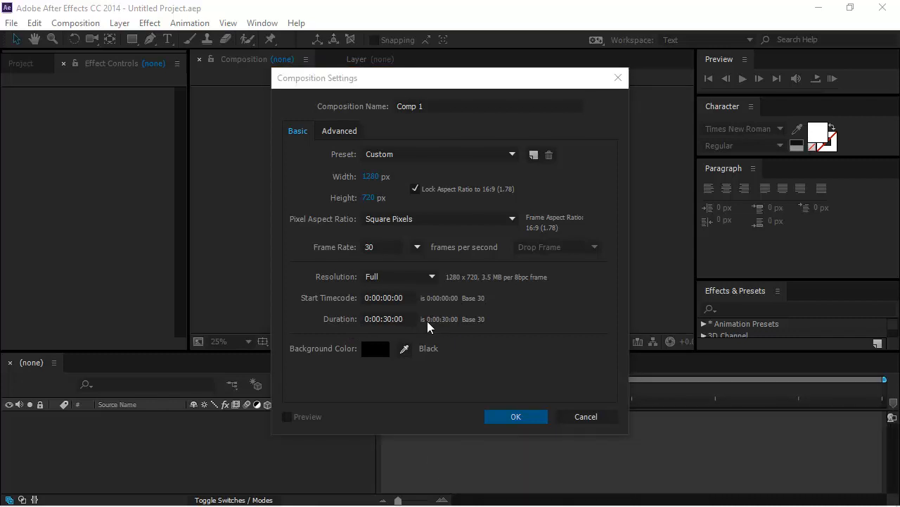
click(526, 419)
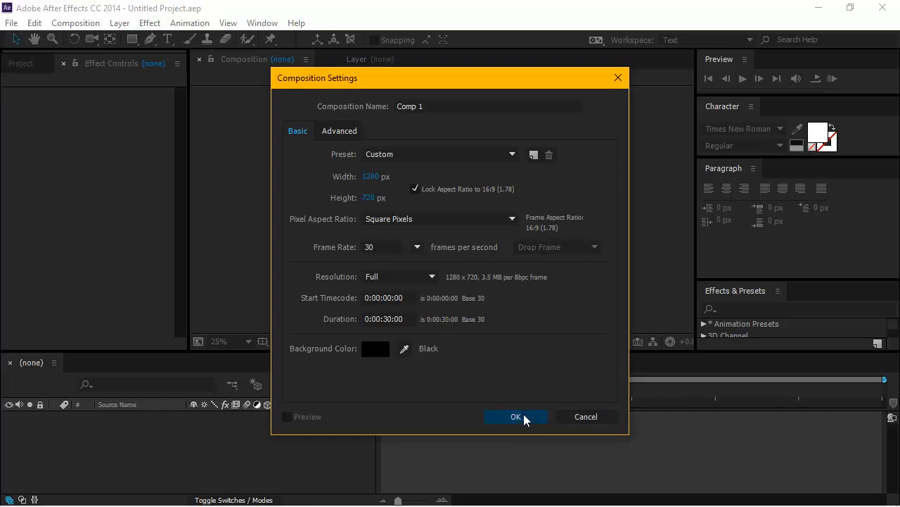
click(525, 419)
Widen the column that holds the Preview, Character and Paragraph panels.
scroll(472, 253, up, 1)
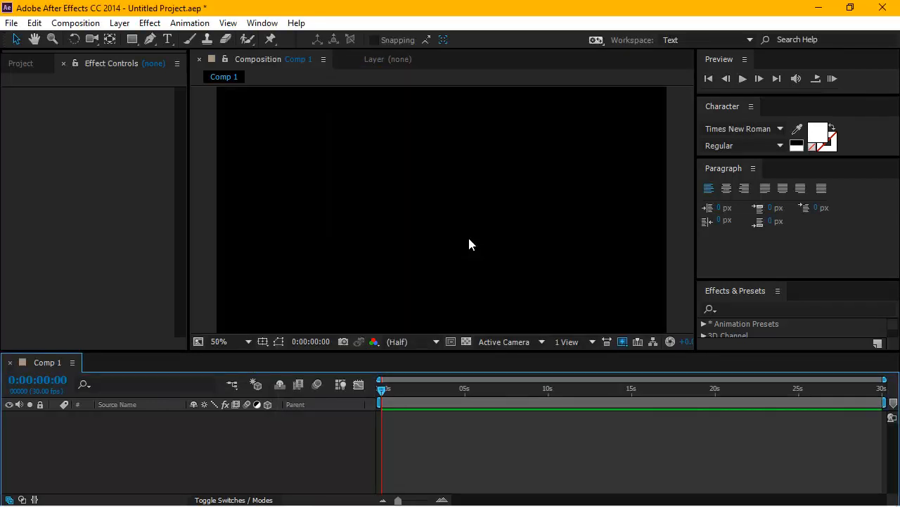
scroll(469, 238, down, 1)
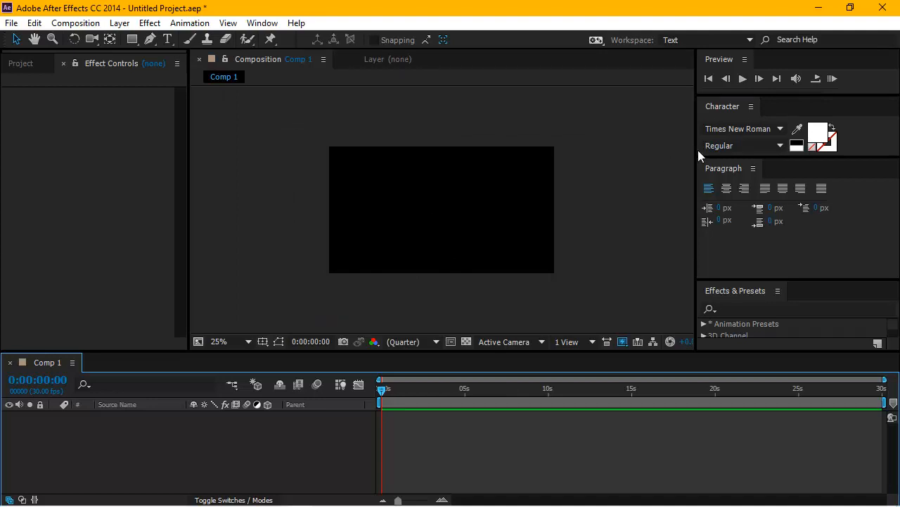
drag(698, 152, 598, 158)
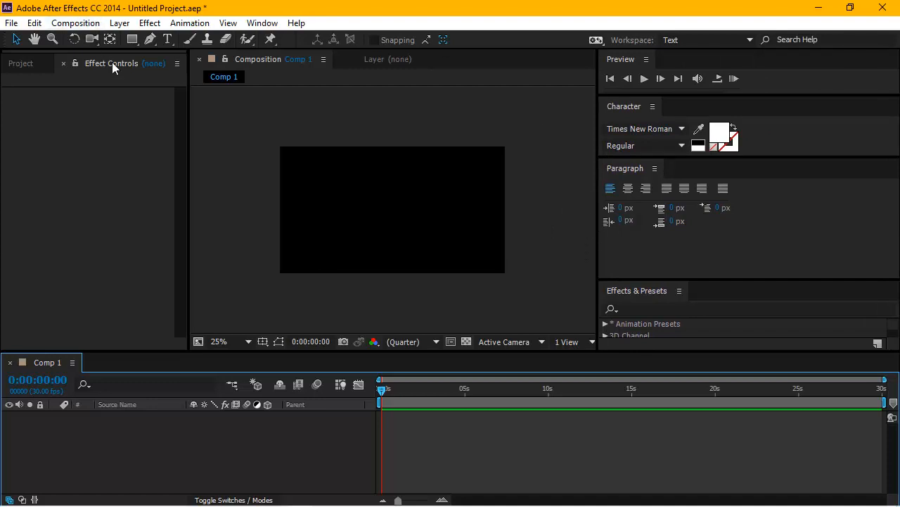
Start a horizontal text layer with its insertion point in the left part of the black composition frame.
click(169, 40)
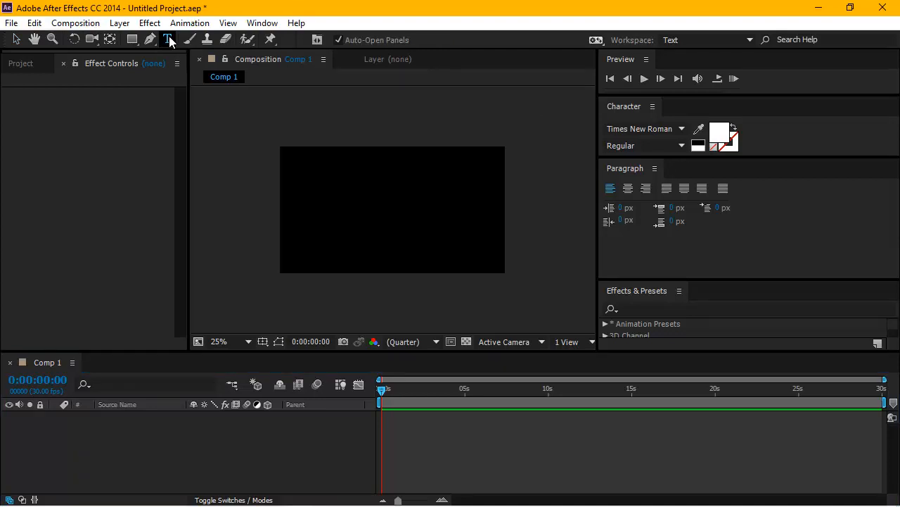
click(331, 223)
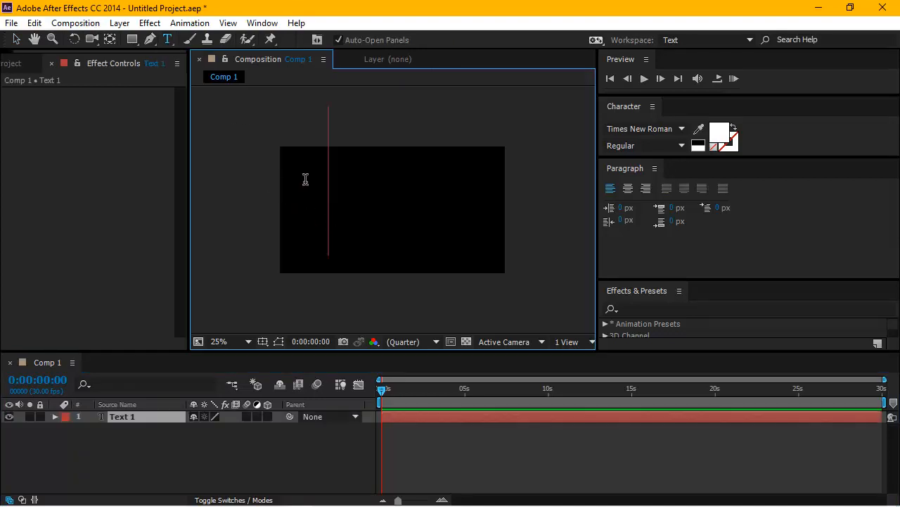
scroll(330, 213, up, 1)
scroll(331, 214, down, 1)
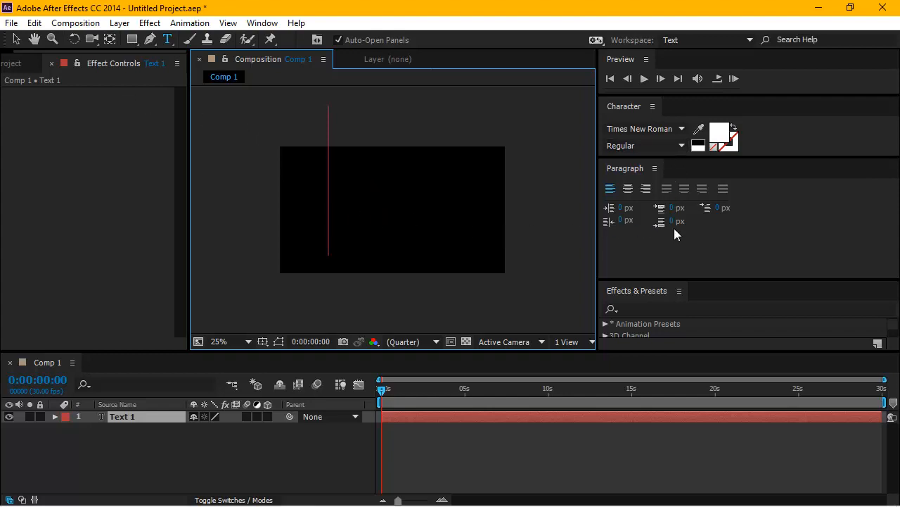
Enlarge the Character panel to expose its size, stroke and scale settings, and make room for the full Paragraph panel.
drag(778, 164, 774, 237)
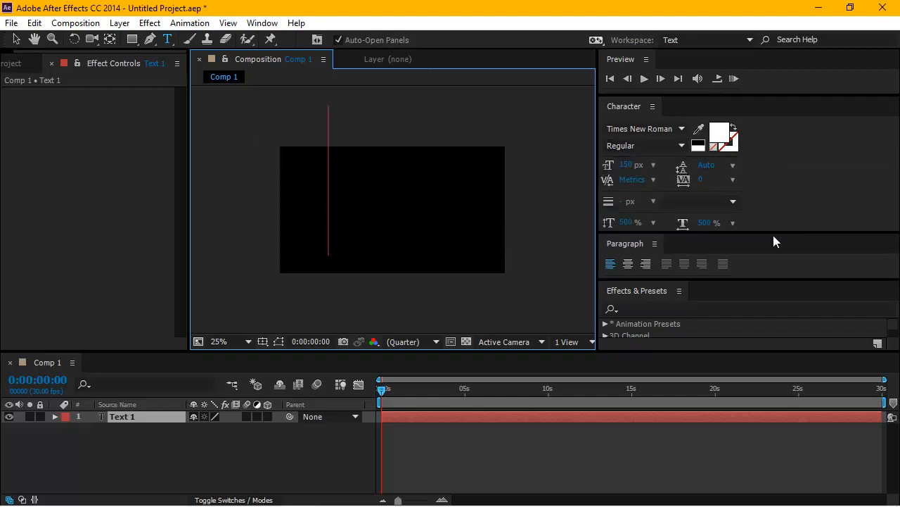
drag(775, 285, 774, 331)
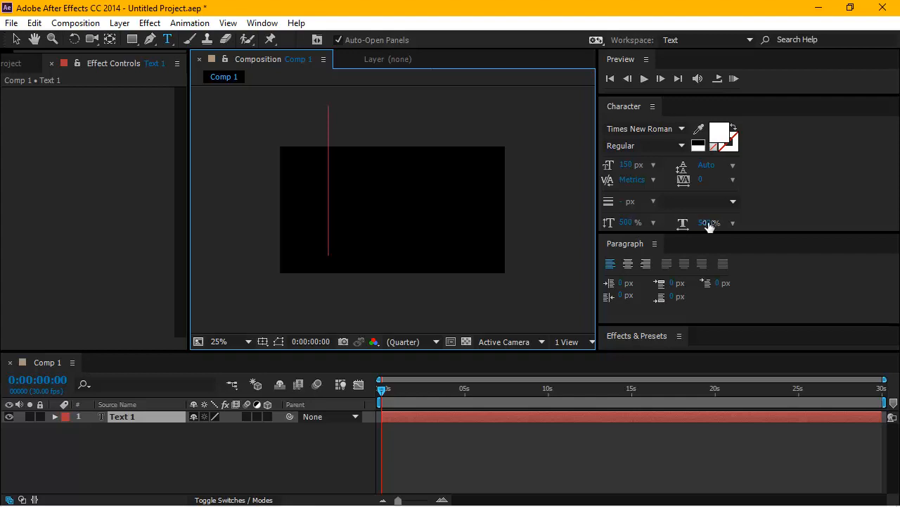
click(625, 223)
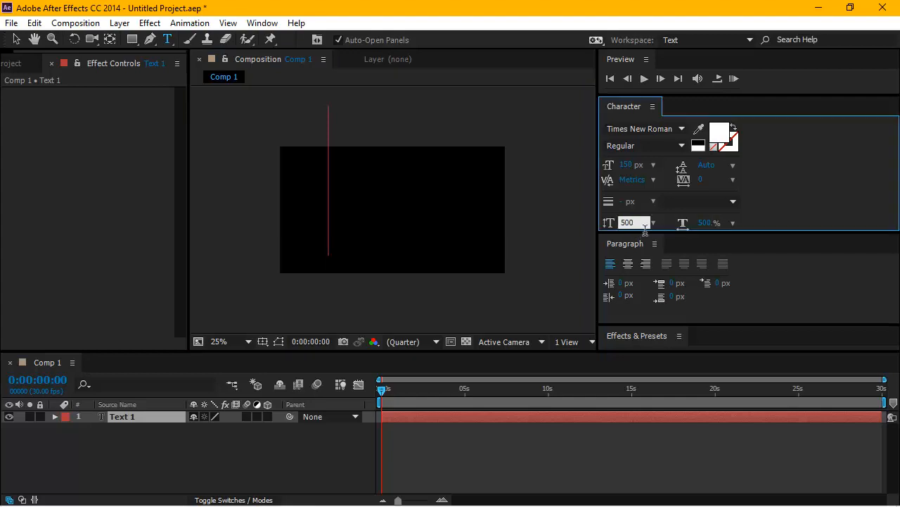
click(709, 224)
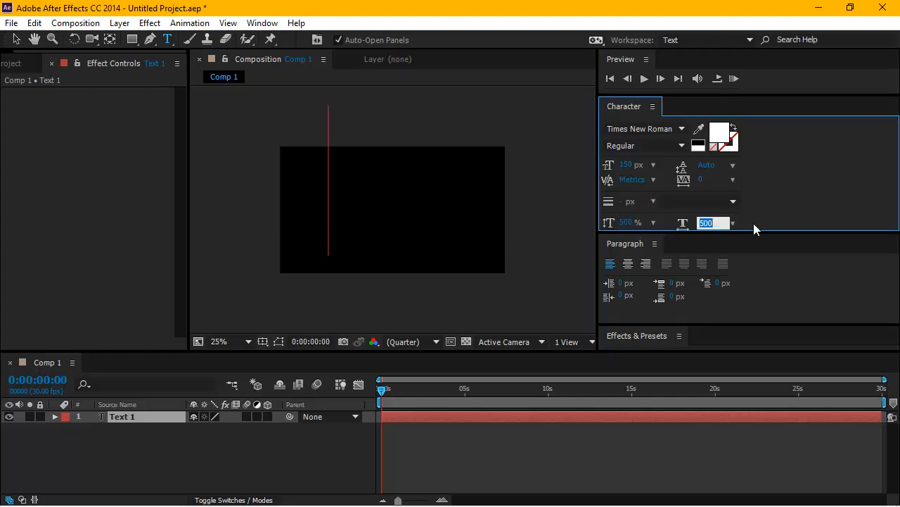
click(653, 203)
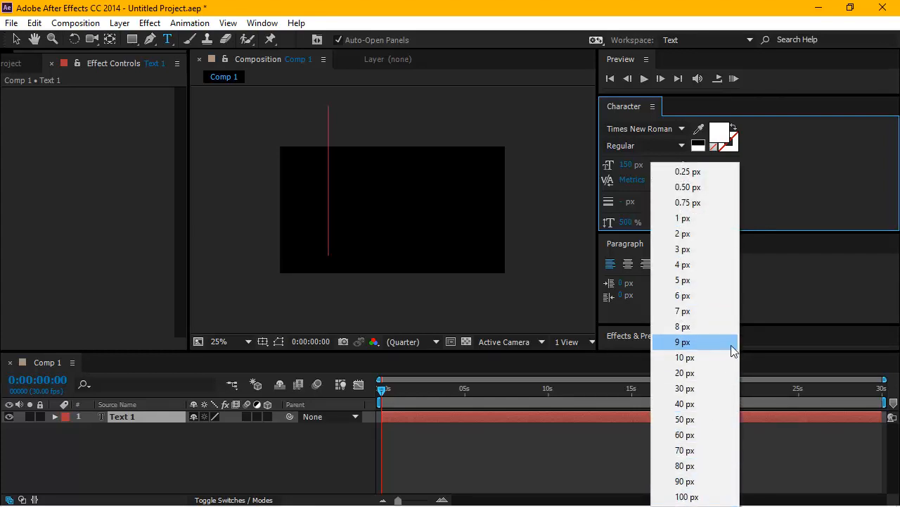
click(770, 284)
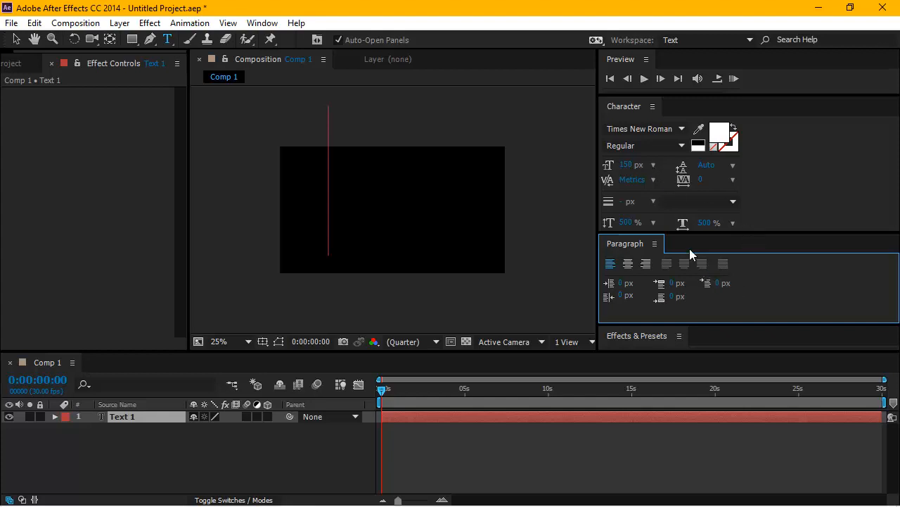
Set the font family of the new text layer to Love Mint.
click(682, 129)
scroll(668, 266, down, 5)
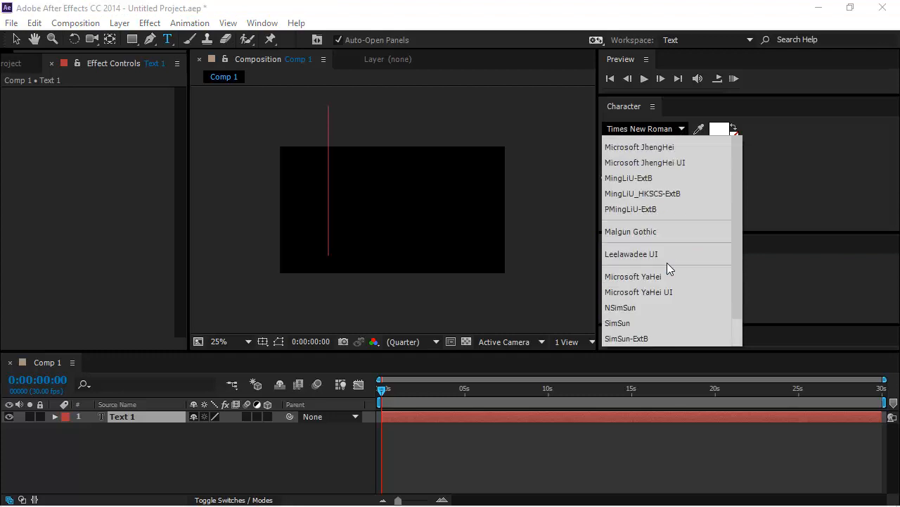
scroll(667, 262, up, 2)
scroll(667, 263, down, 15)
scroll(670, 261, up, 2)
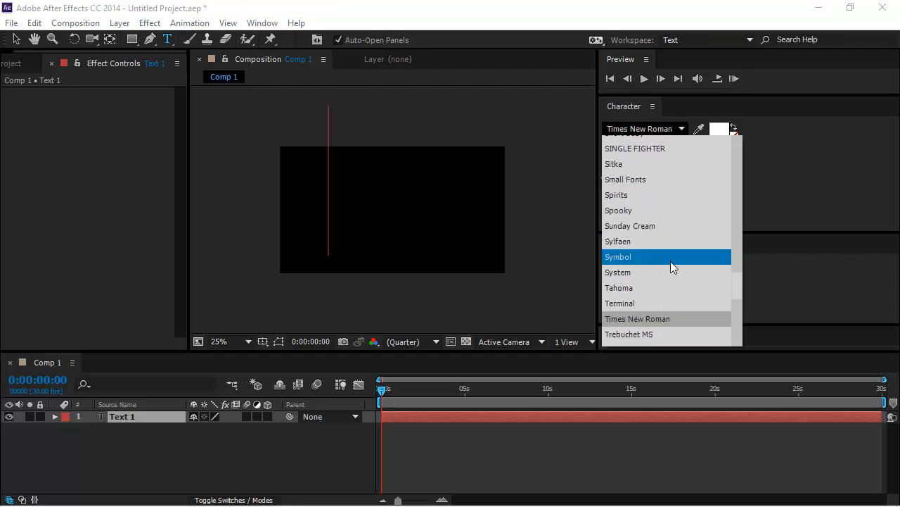
scroll(670, 261, up, 2)
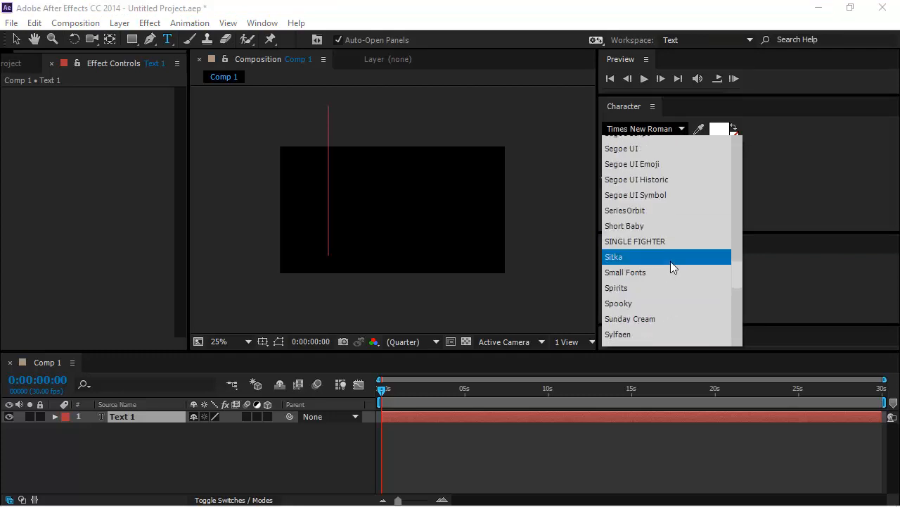
scroll(671, 261, up, 3)
scroll(670, 261, up, 2)
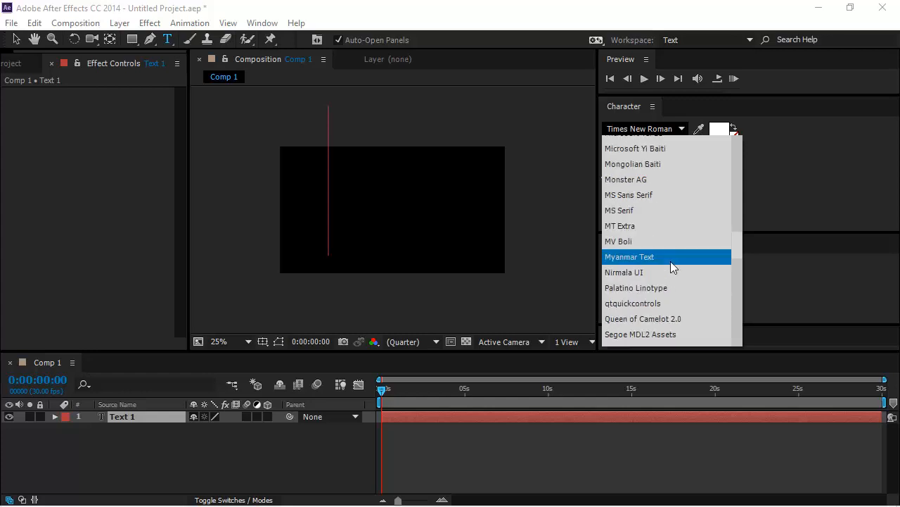
scroll(670, 261, up, 4)
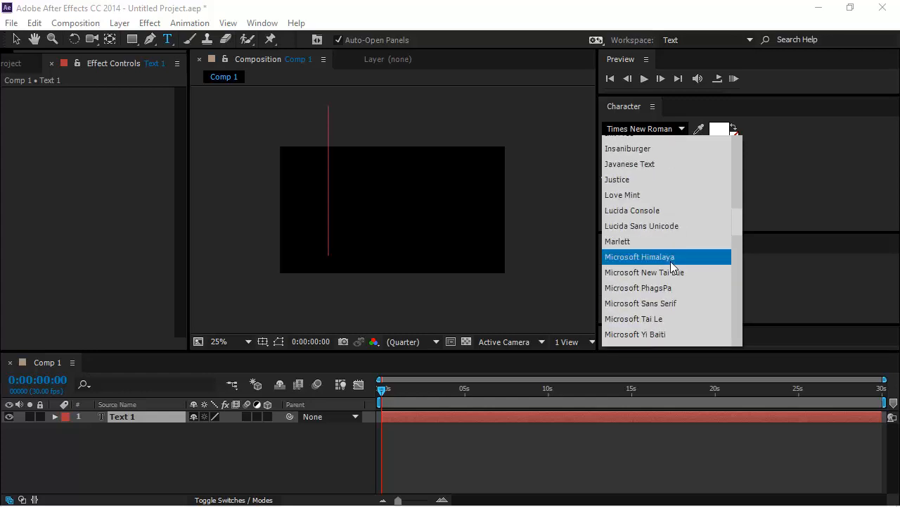
click(634, 202)
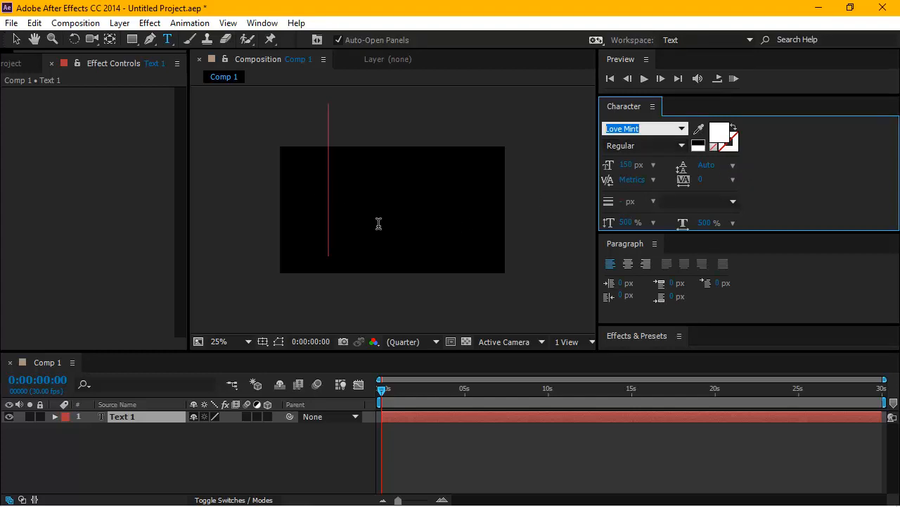
Enter the text "love" in the text layer and move it down and left so it fits inside the black frame.
text(Lo)
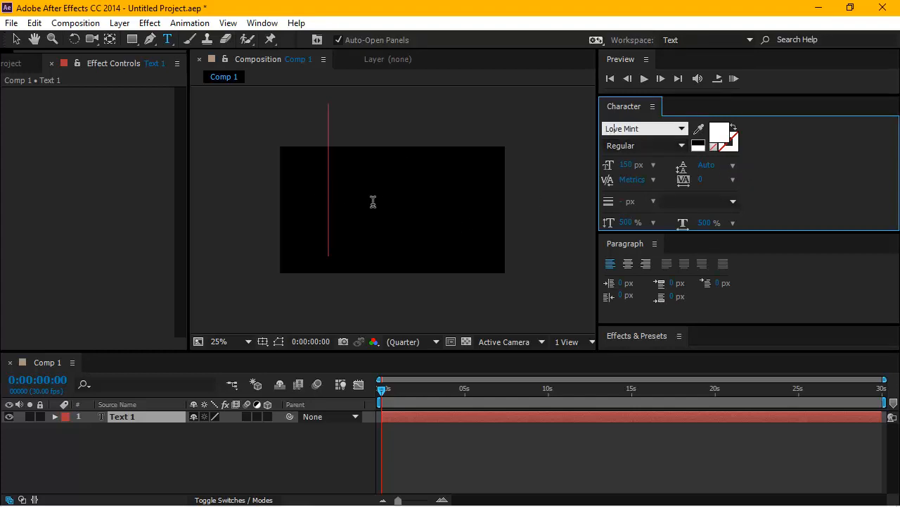
key(Return)
text(love)
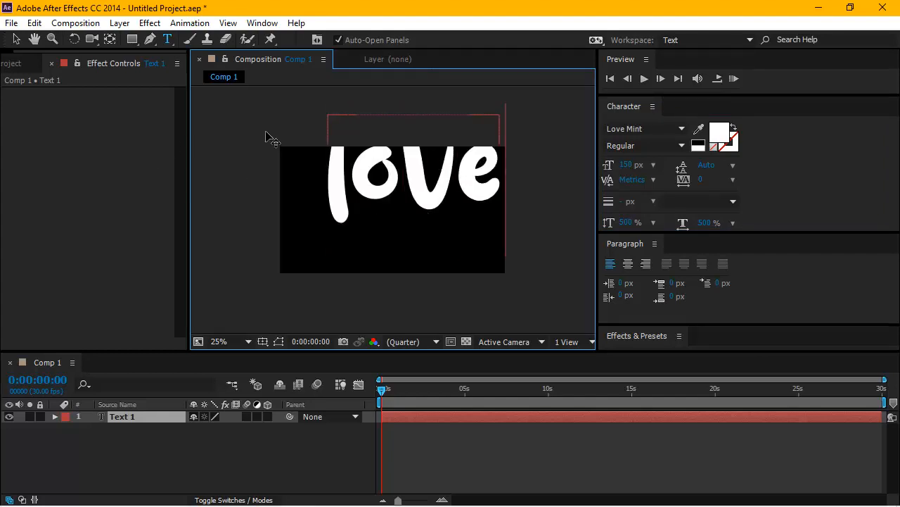
click(17, 39)
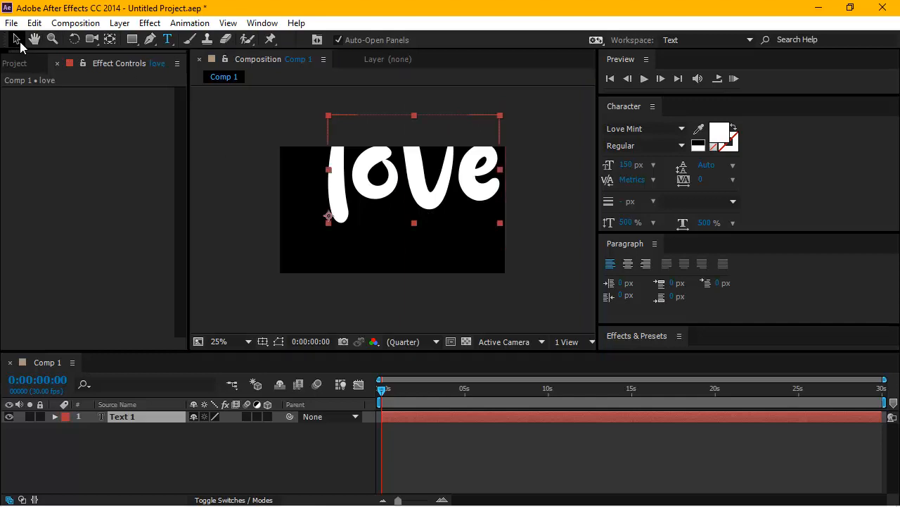
drag(378, 186, 360, 227)
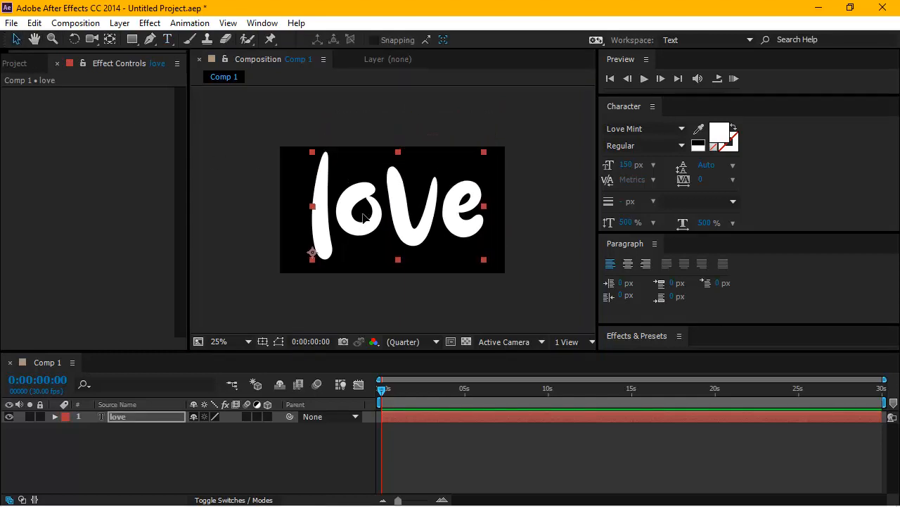
Try a 100 px stroke width on the "love" text and undo the change.
click(652, 202)
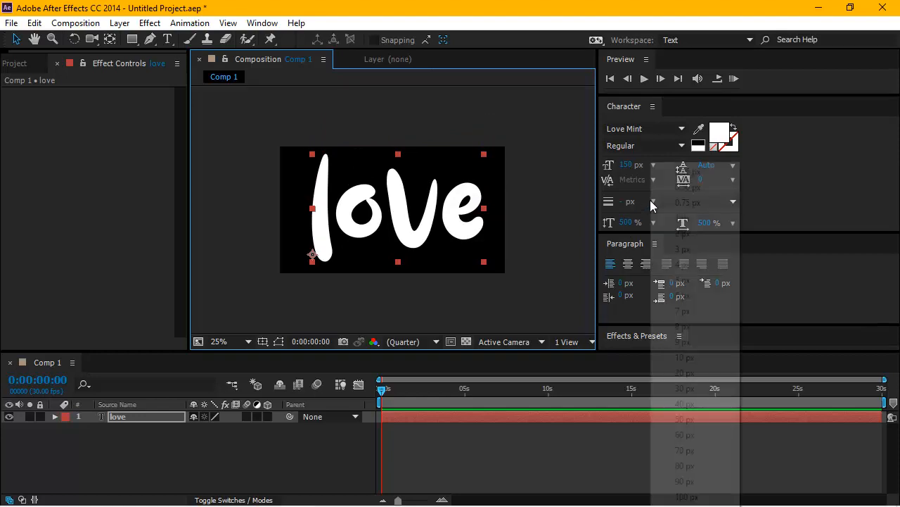
click(688, 491)
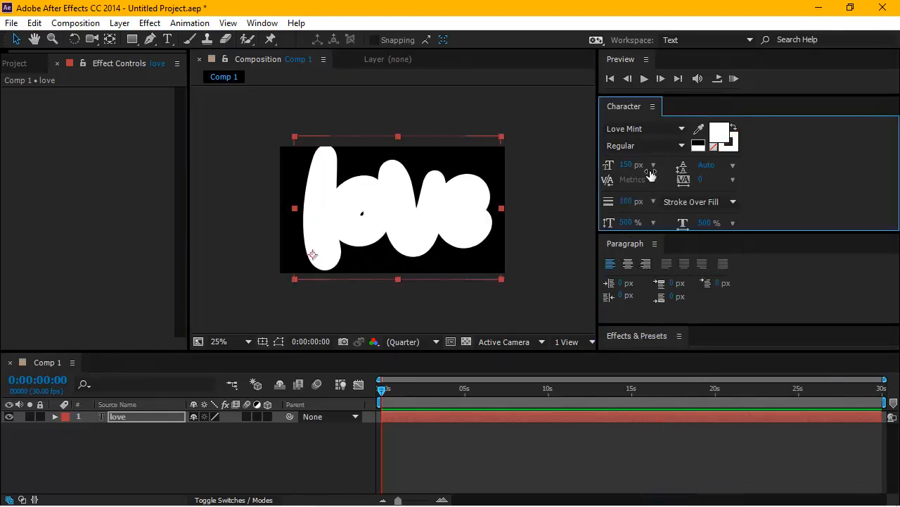
click(34, 23)
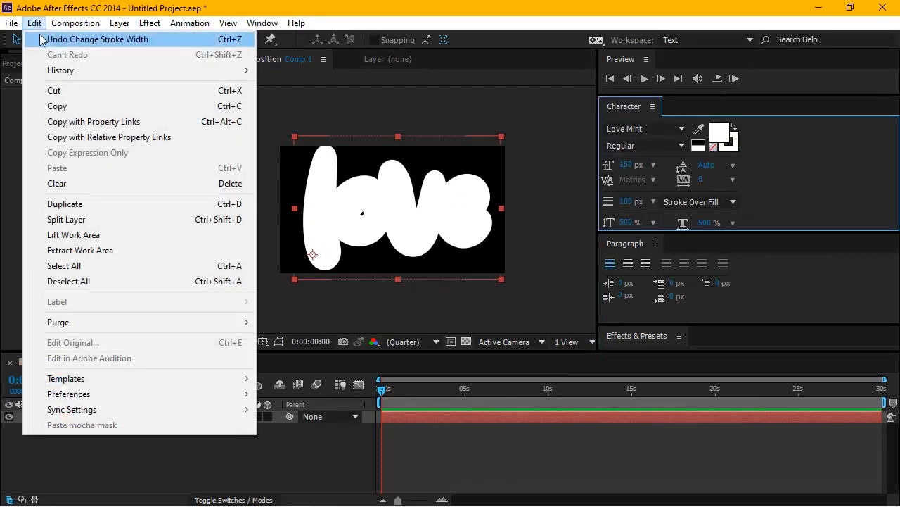
click(49, 41)
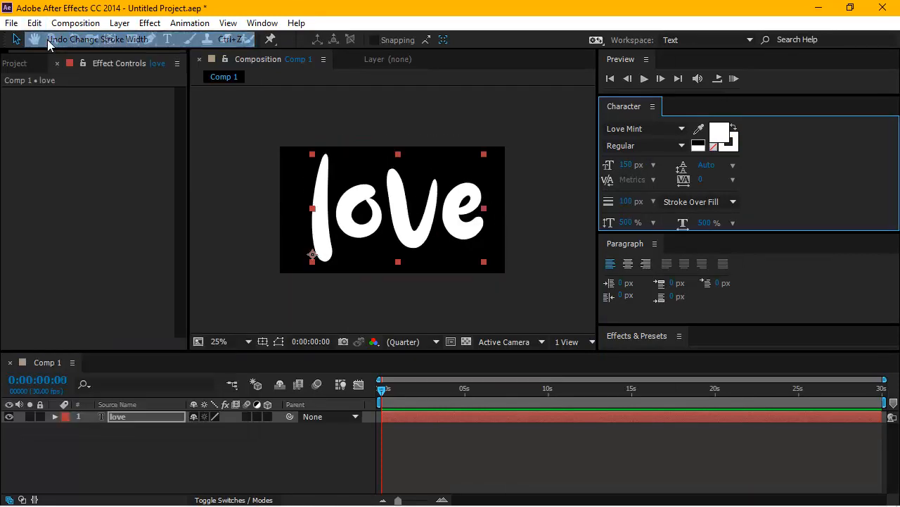
Set both the vertical and horizontal scale of the "love" text to 300 %.
click(629, 224)
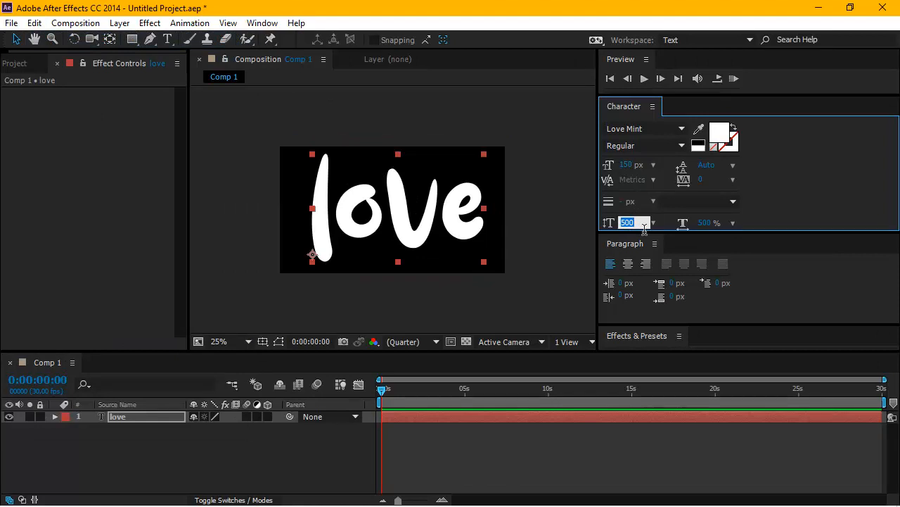
text(300)
click(705, 223)
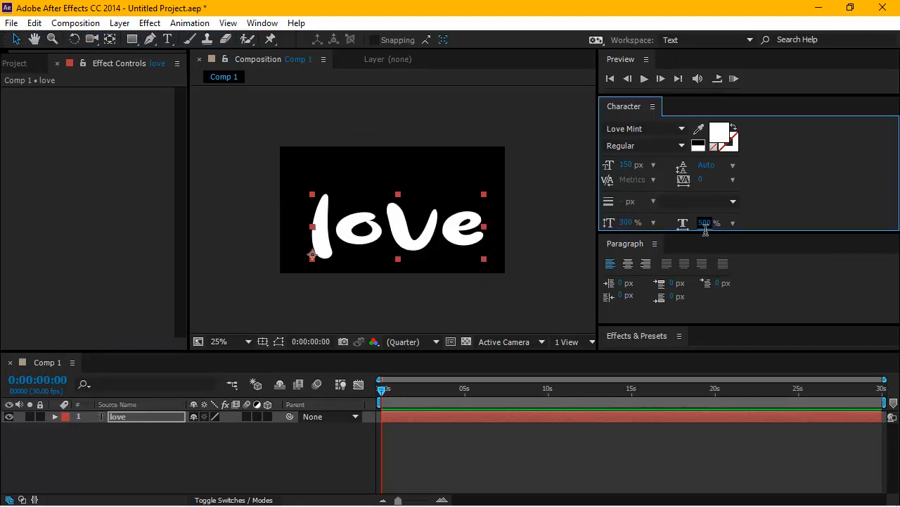
text(300)
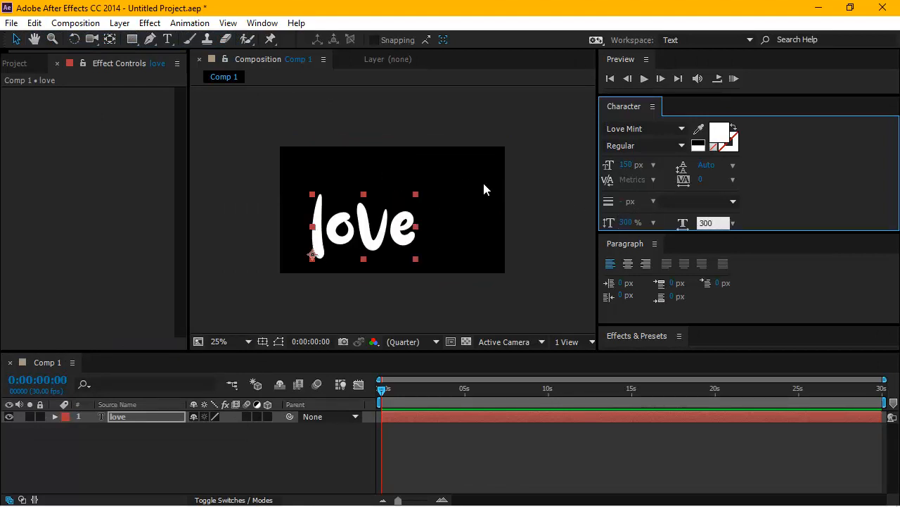
Move the "love" text to about the middle of the composition frame and deselect it.
click(406, 175)
click(377, 223)
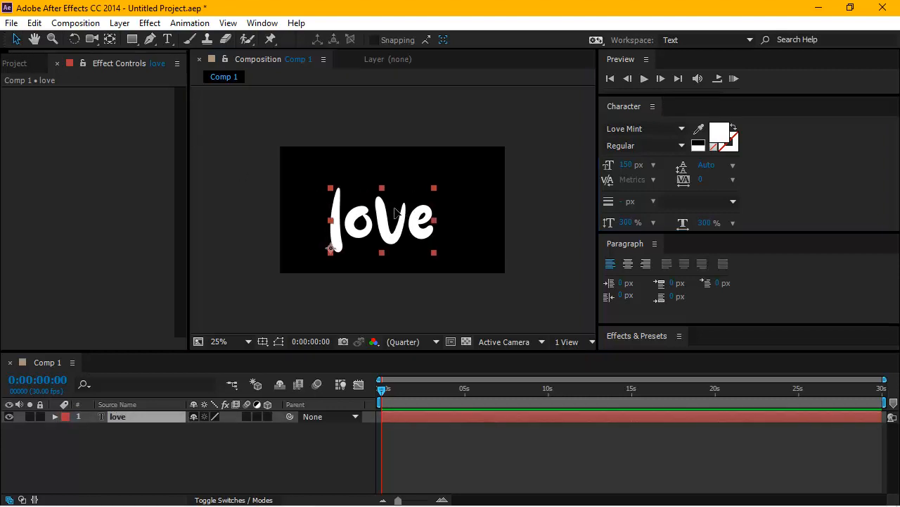
scroll(398, 211, up, 2)
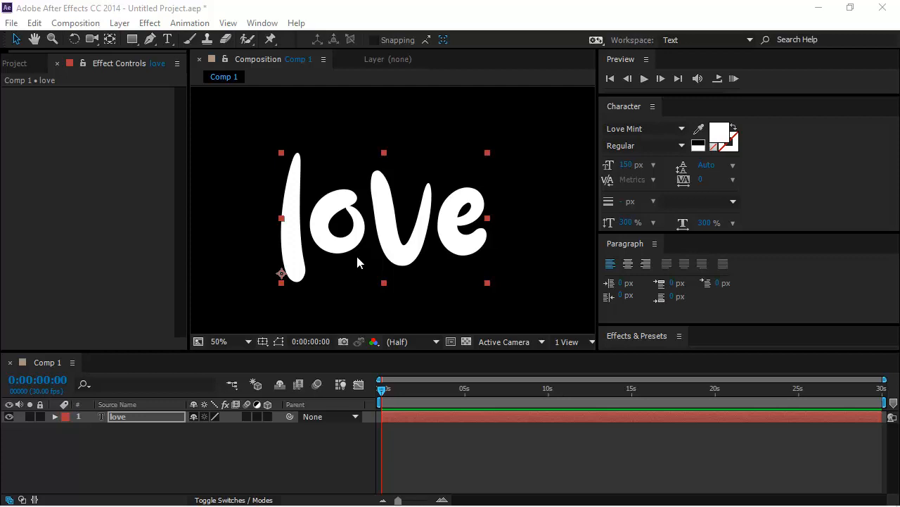
click(195, 154)
click(211, 153)
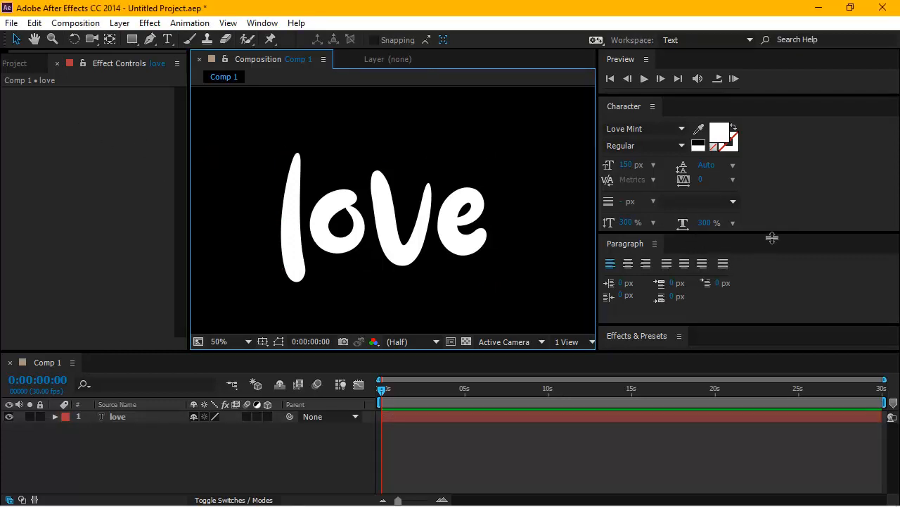
Make room for the Effects & Presets list, create masks from the "love" text layer, and enlarge the timeline area.
drag(772, 237, 762, 188)
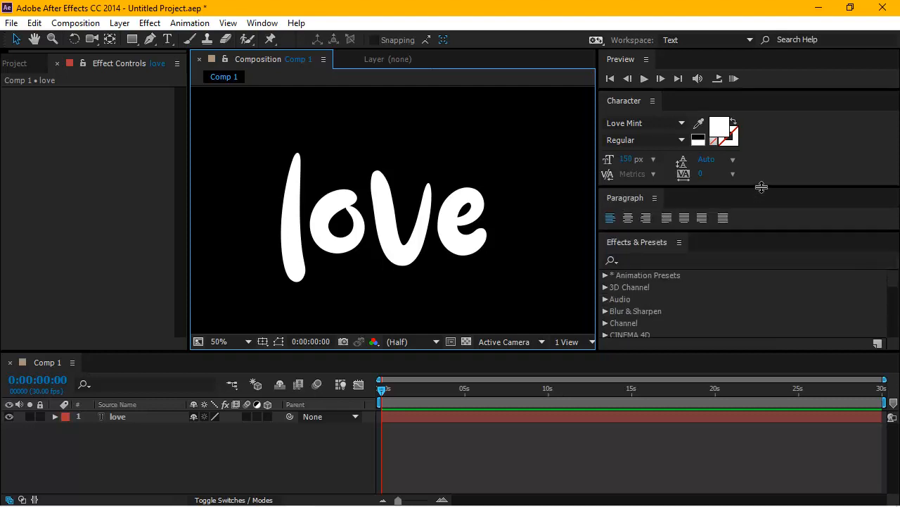
click(669, 261)
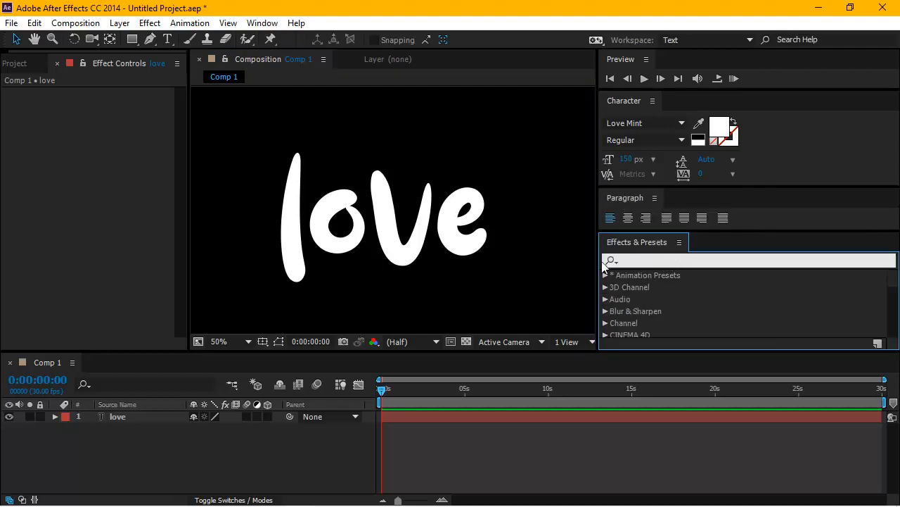
click(141, 417)
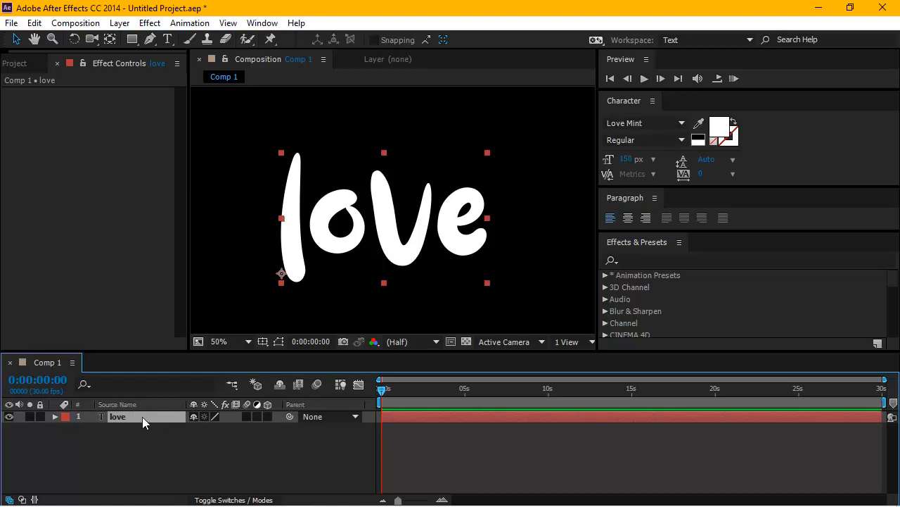
right_click(142, 421)
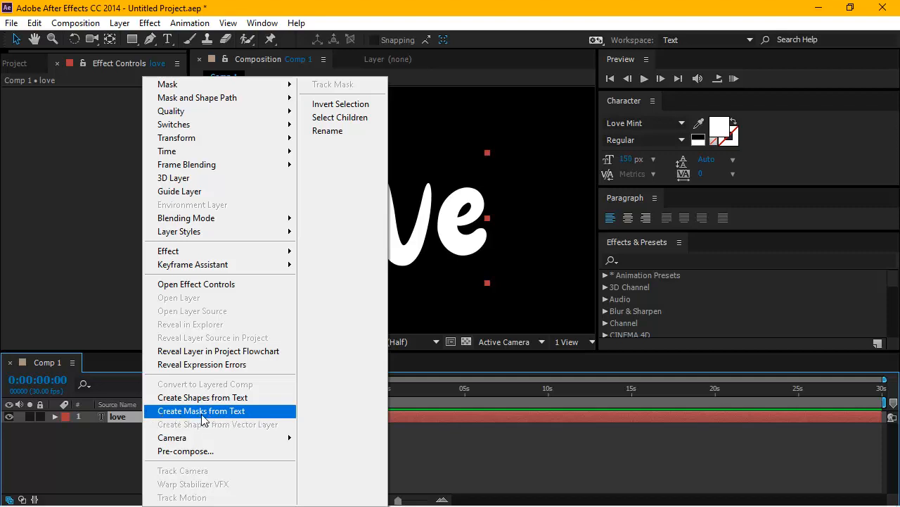
click(235, 413)
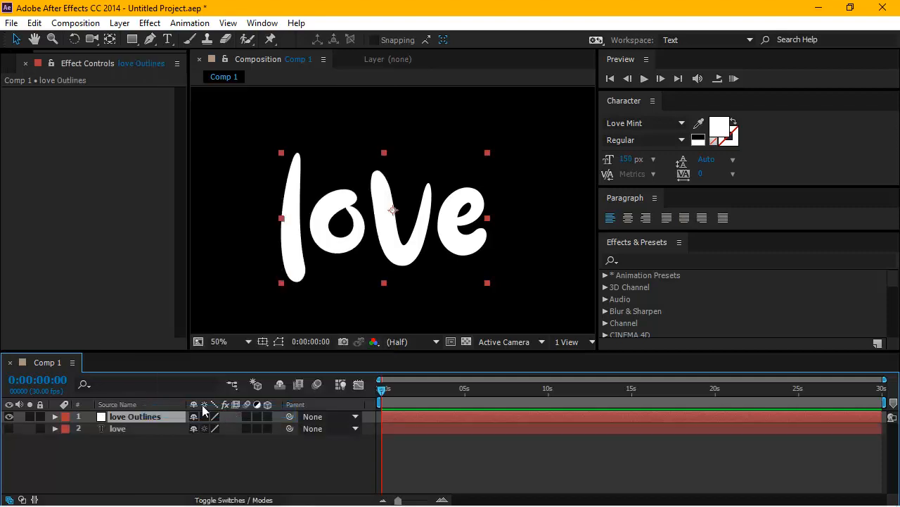
drag(247, 351, 249, 322)
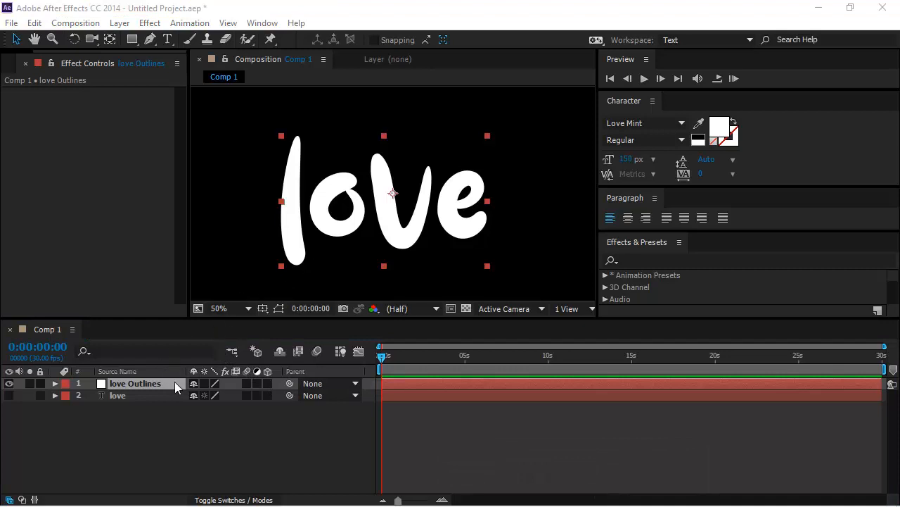
Search the effects and presets for "stroke" and enlarge the panel to show more of the list.
click(645, 262)
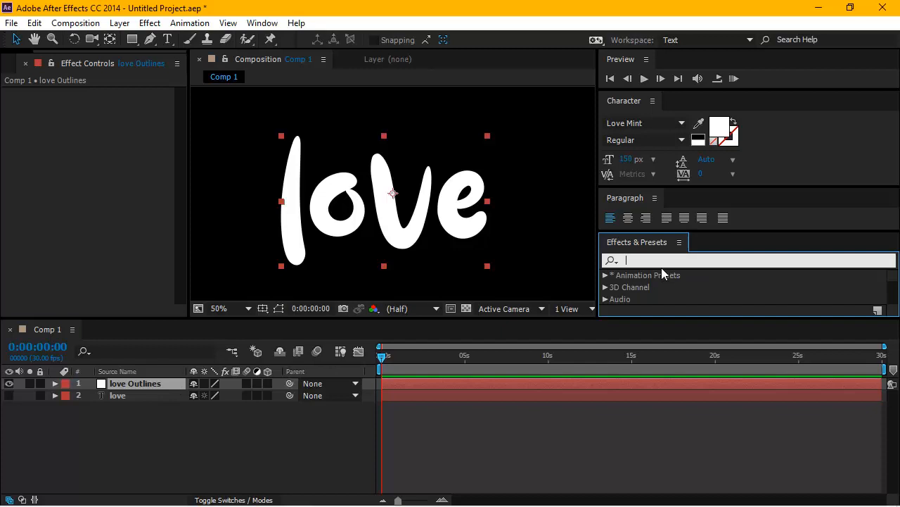
text(stroke)
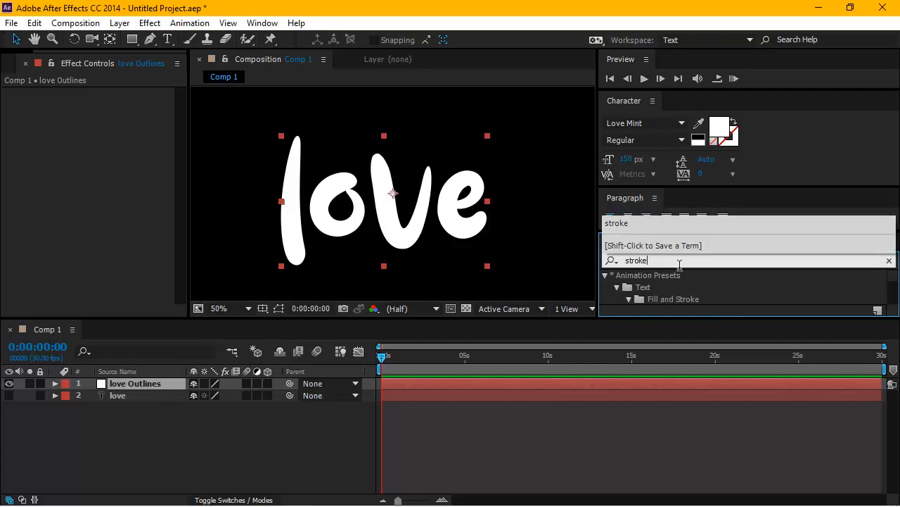
key(Return)
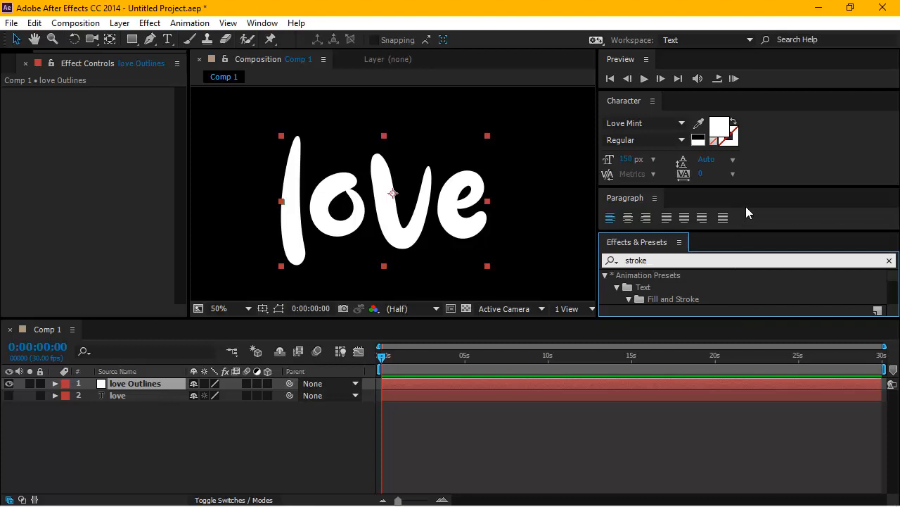
drag(757, 190, 759, 156)
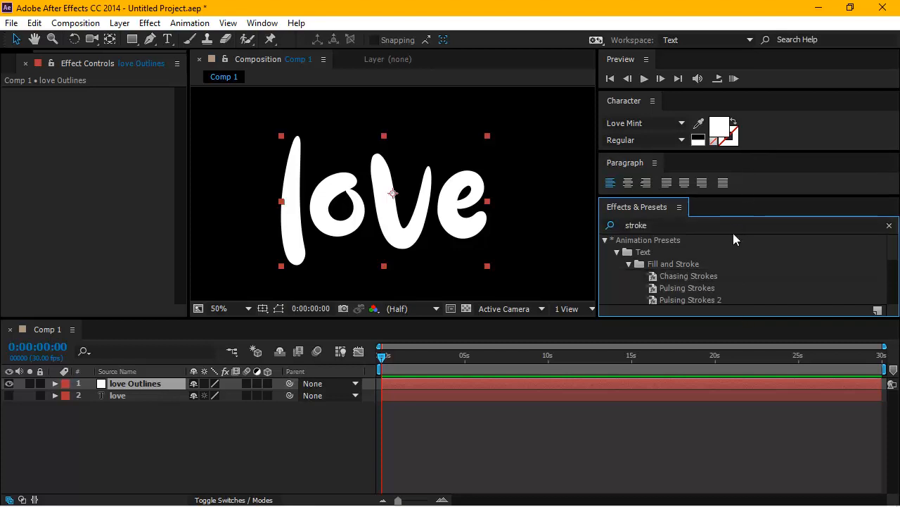
Apply the Stroke effect from the Generate category to the love Outlines layer.
drag(737, 324, 741, 403)
scroll(886, 324, down, 3)
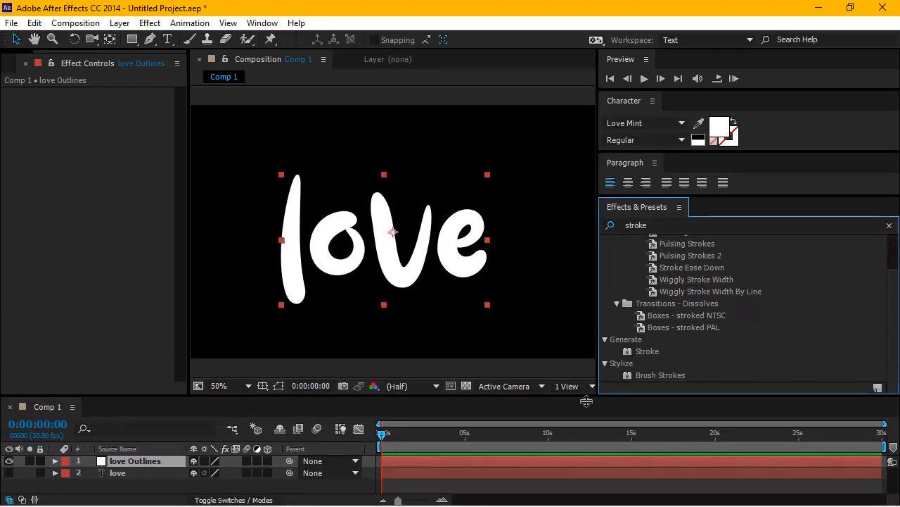
drag(586, 401, 587, 331)
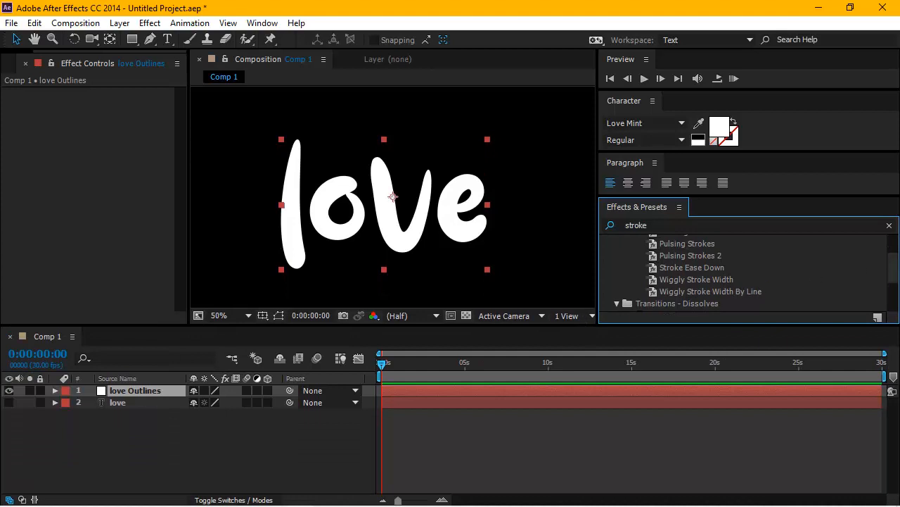
drag(893, 267, 893, 296)
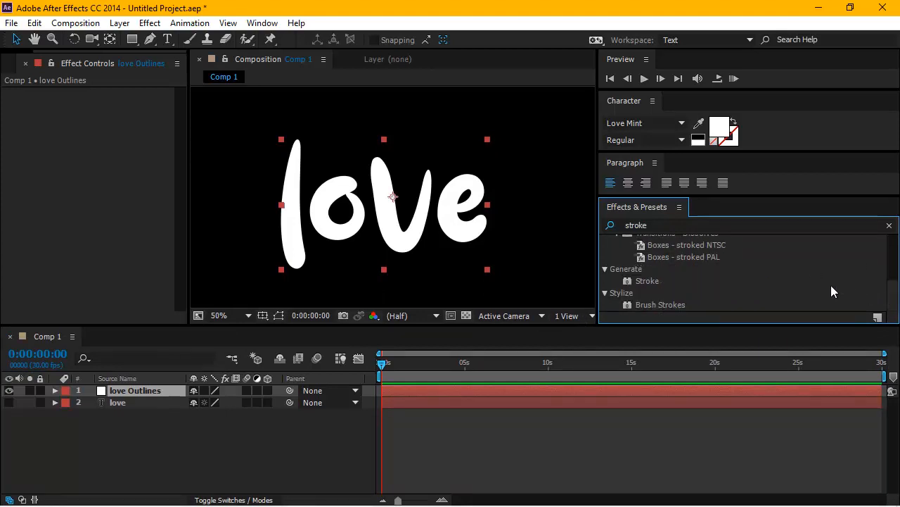
click(662, 282)
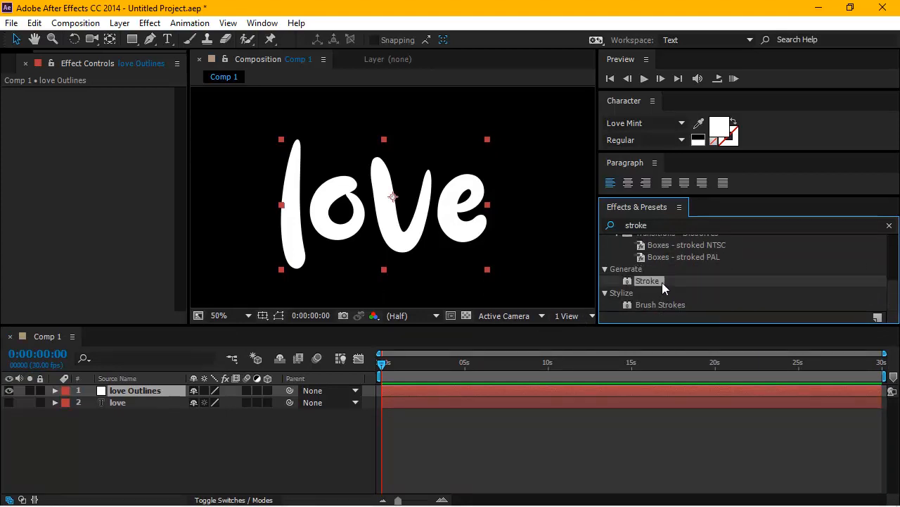
mouse_move(665, 281)
mouse_down()
mouse_move(419, 318)
mouse_move(169, 389)
mouse_up()
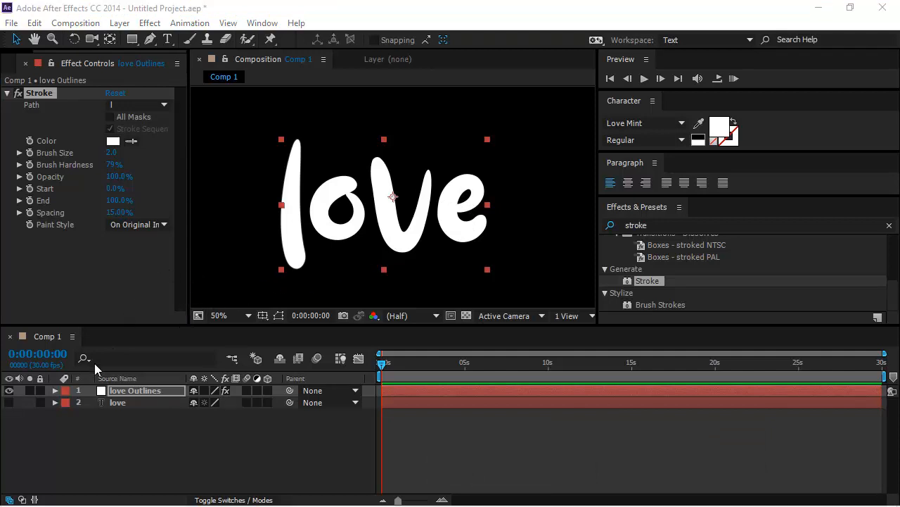
Set the Stroke effect's paint style on the love Outlines layer to On Transparent.
click(156, 395)
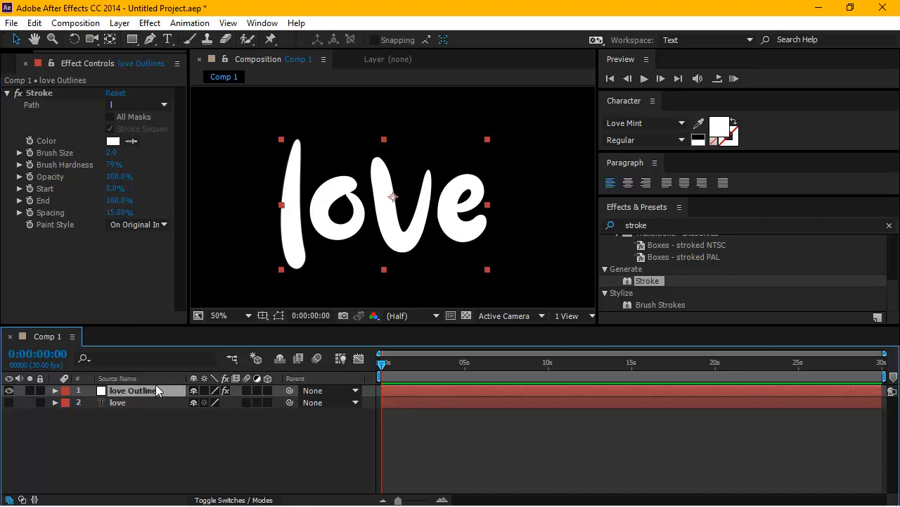
click(169, 223)
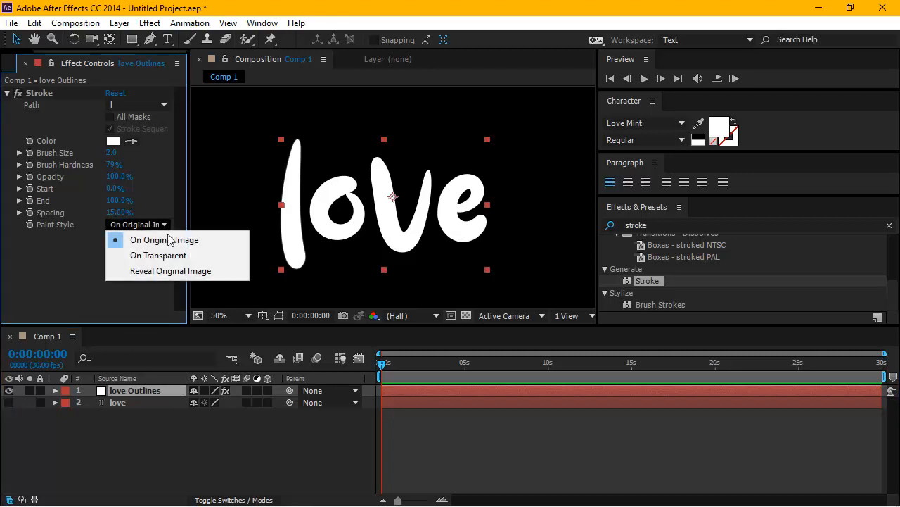
click(191, 259)
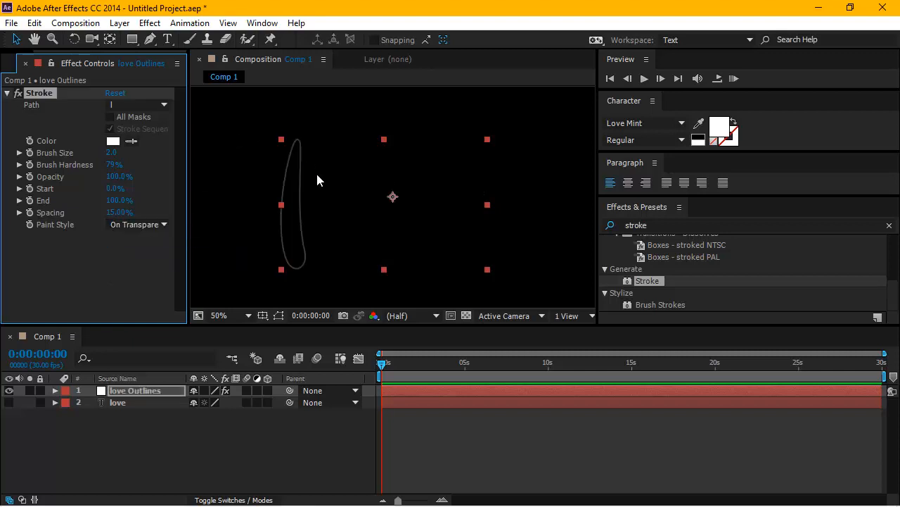
Set the Stroke path to None, apply the stroke to all masks, and set its brush size to 3.5.
click(164, 105)
click(147, 121)
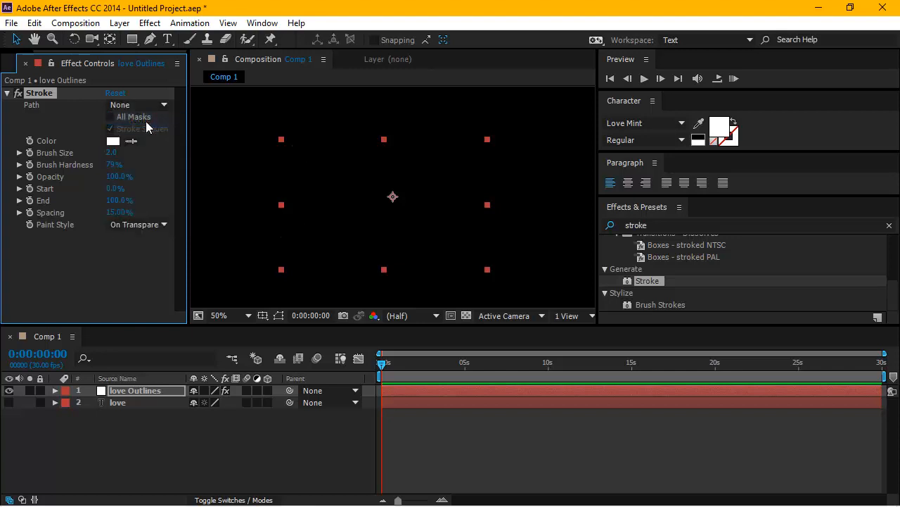
click(110, 118)
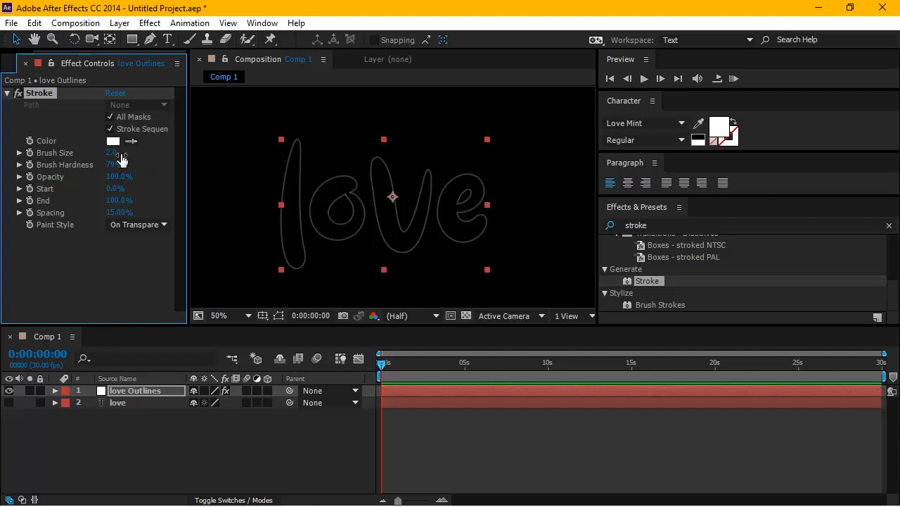
drag(122, 159, 128, 154)
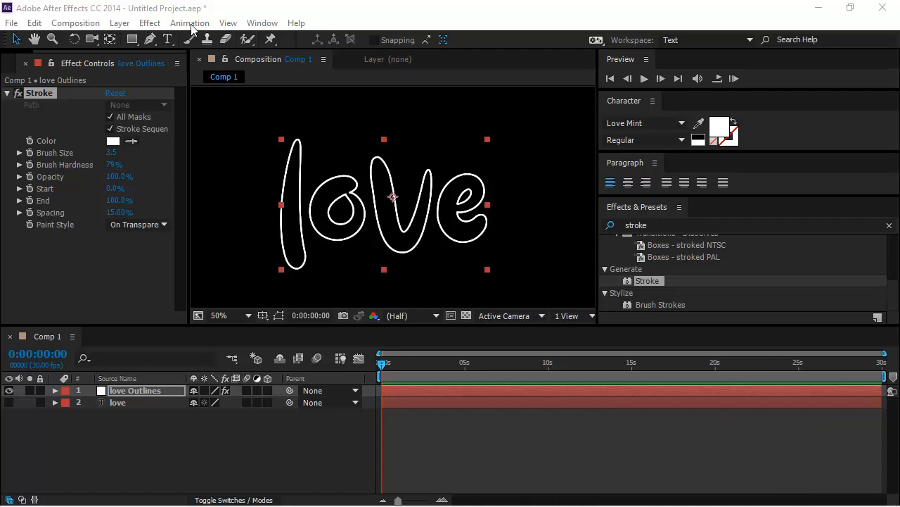
click(149, 27)
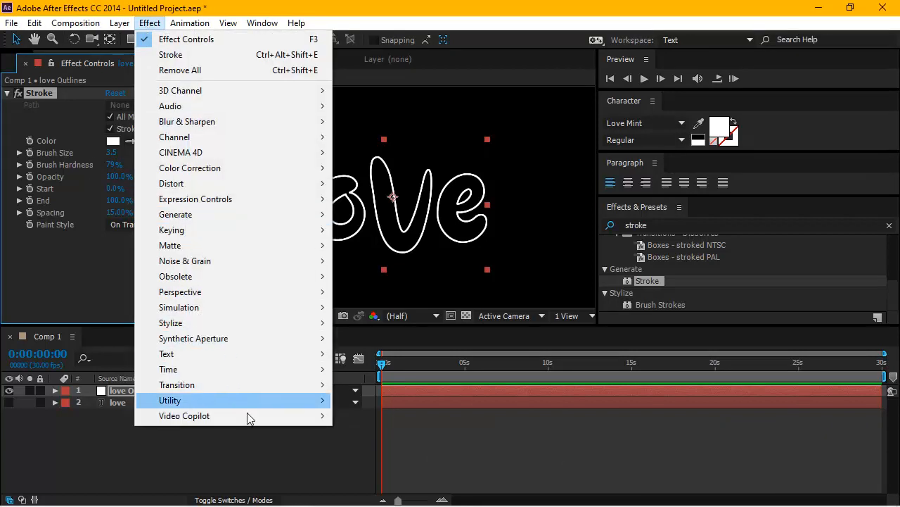
mouse_move(250, 417)
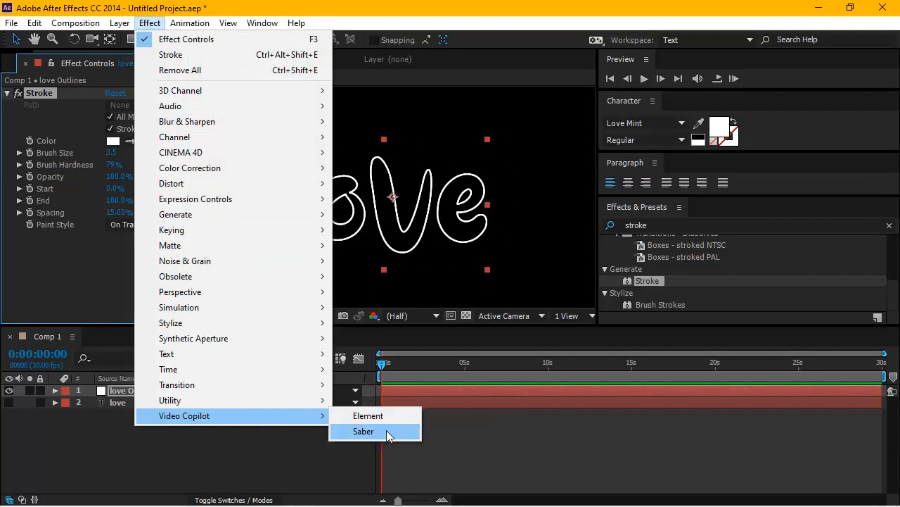
click(498, 15)
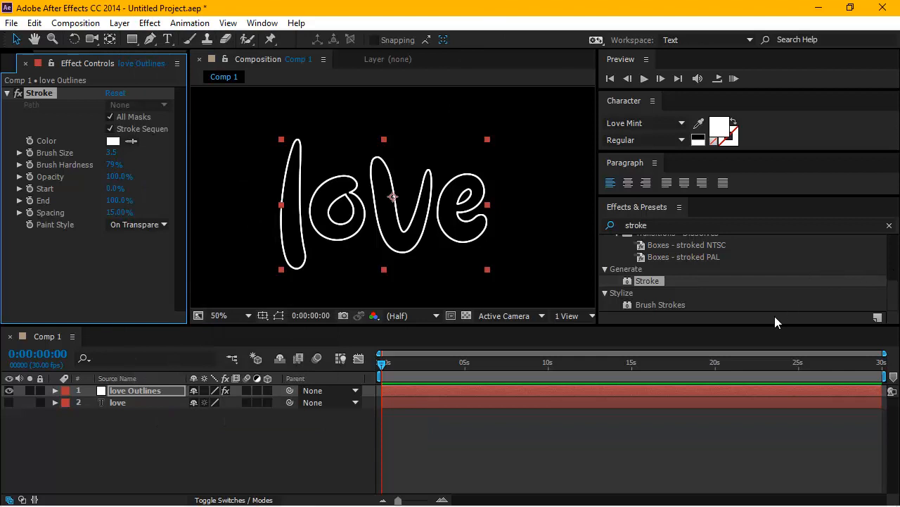
Search the effects and presets for "saber" and apply the Video Copilot Saber effect to the love Outlines layer.
drag(892, 282, 893, 227)
click(664, 225)
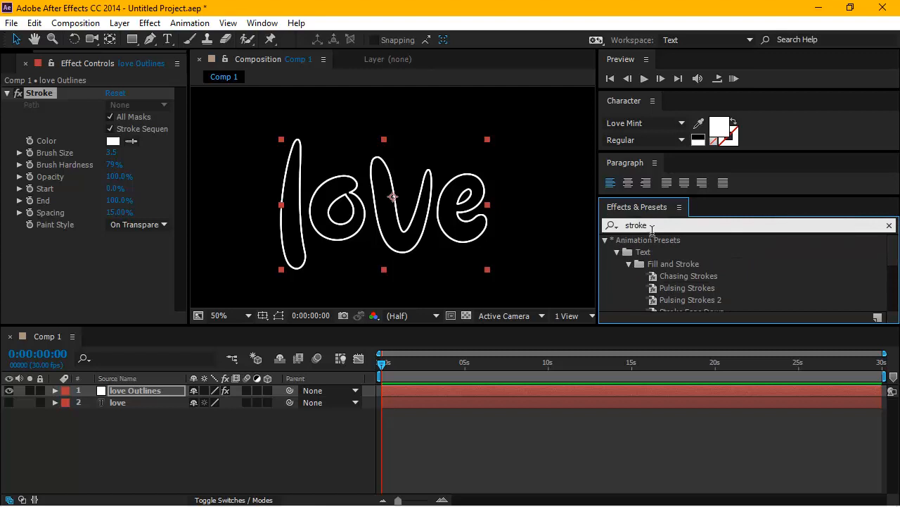
double_click(623, 226)
text(saber)
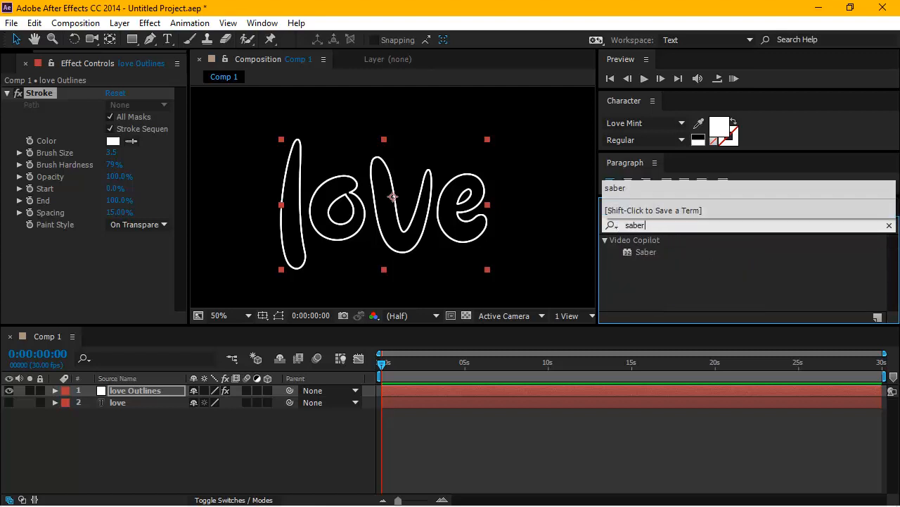
click(670, 253)
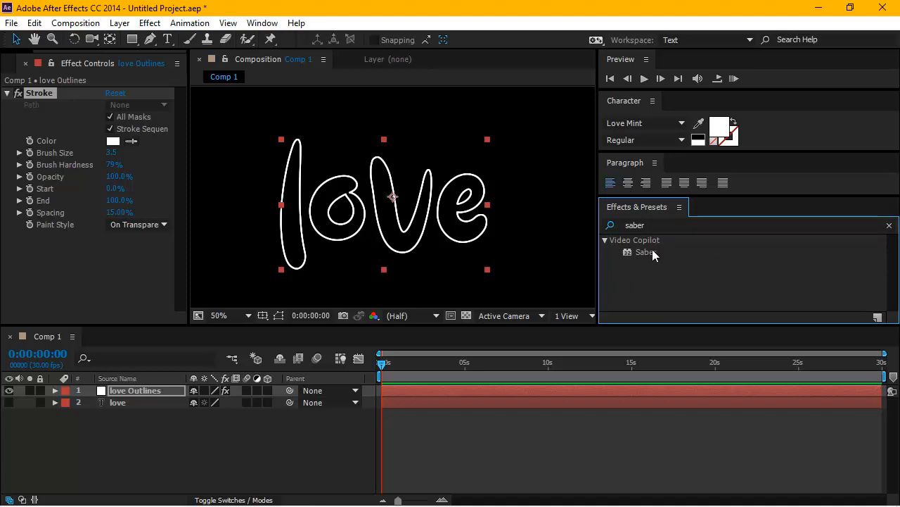
mouse_move(640, 252)
mouse_down()
mouse_move(423, 313)
mouse_move(284, 330)
mouse_move(180, 365)
mouse_move(149, 396)
mouse_up()
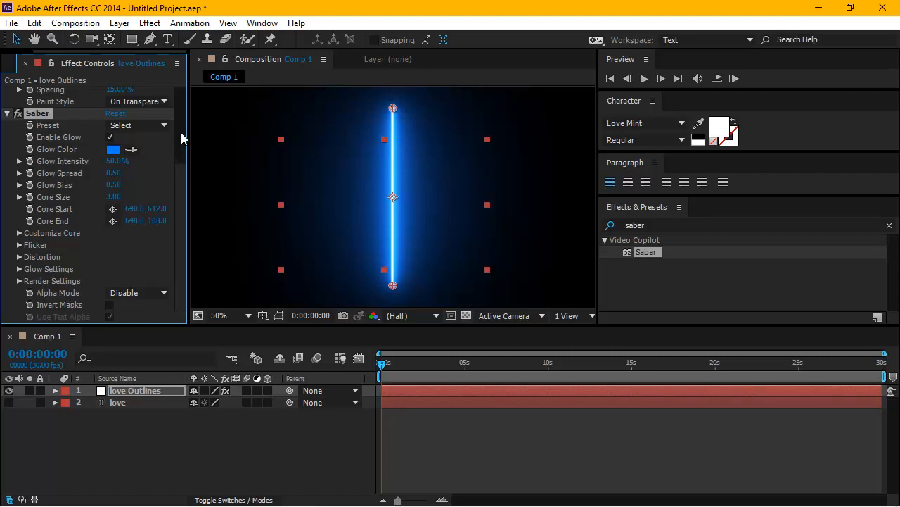
Set the Saber effect's core type to Layer Masks in its core customization settings.
scroll(181, 137, up, 4)
scroll(180, 137, down, 3)
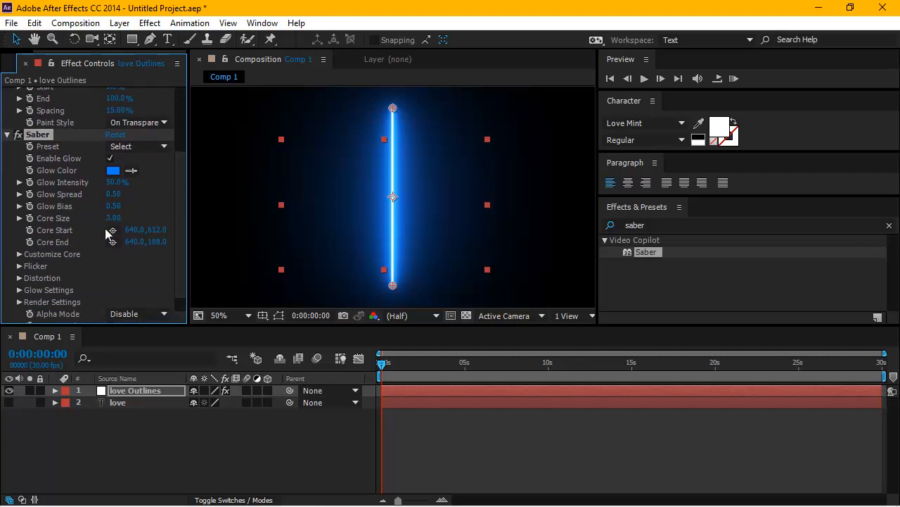
click(20, 255)
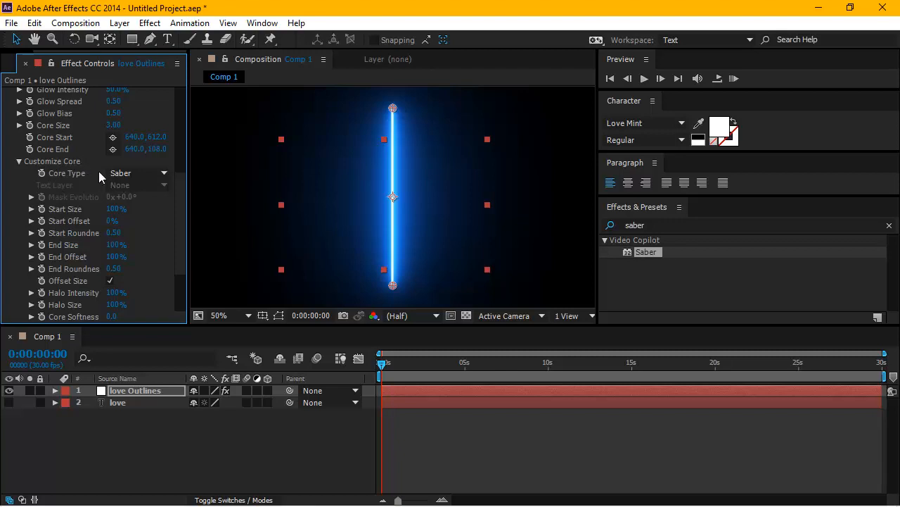
click(162, 175)
click(166, 206)
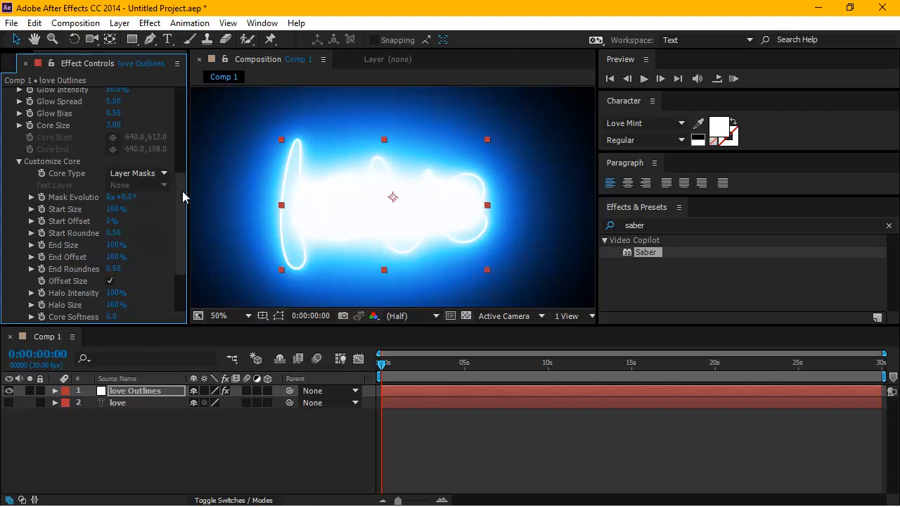
Apply the Electric preset to the Saber effect.
mouse_move(182, 191)
mouse_down()
mouse_move(183, 109)
mouse_move(181, 132)
mouse_up()
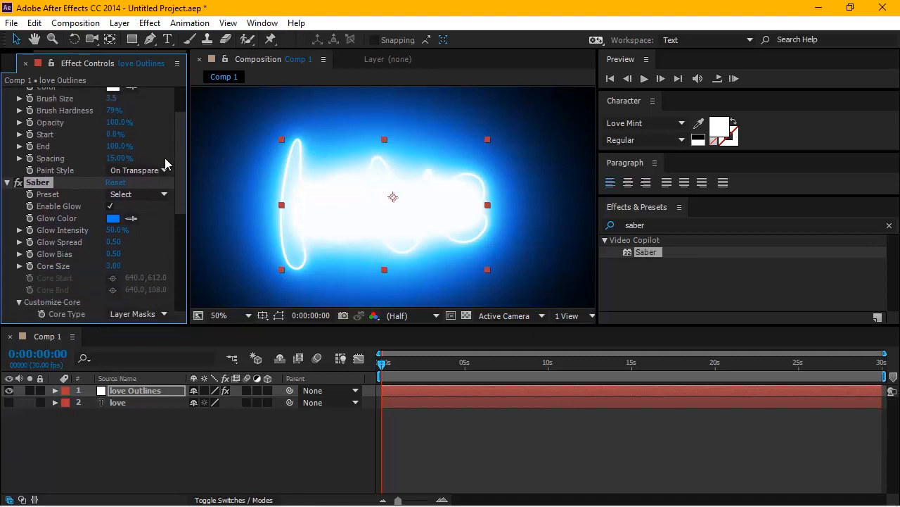
click(164, 196)
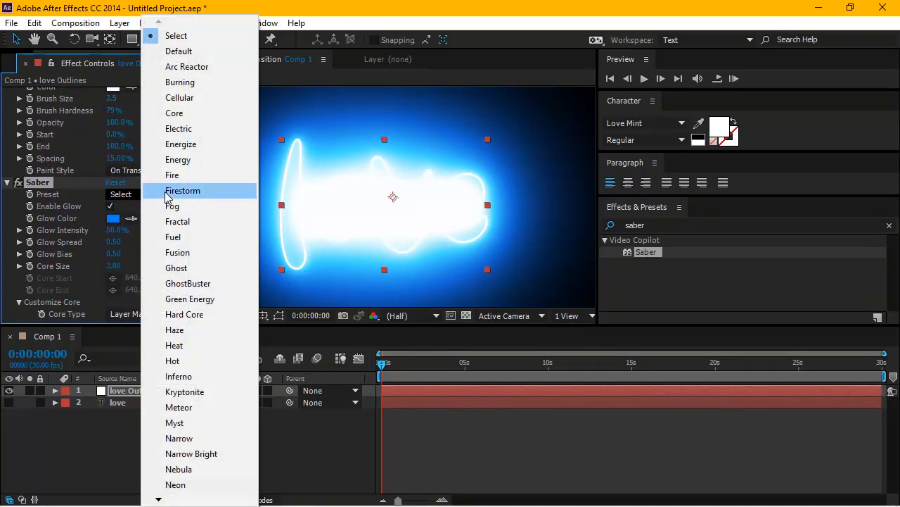
click(178, 128)
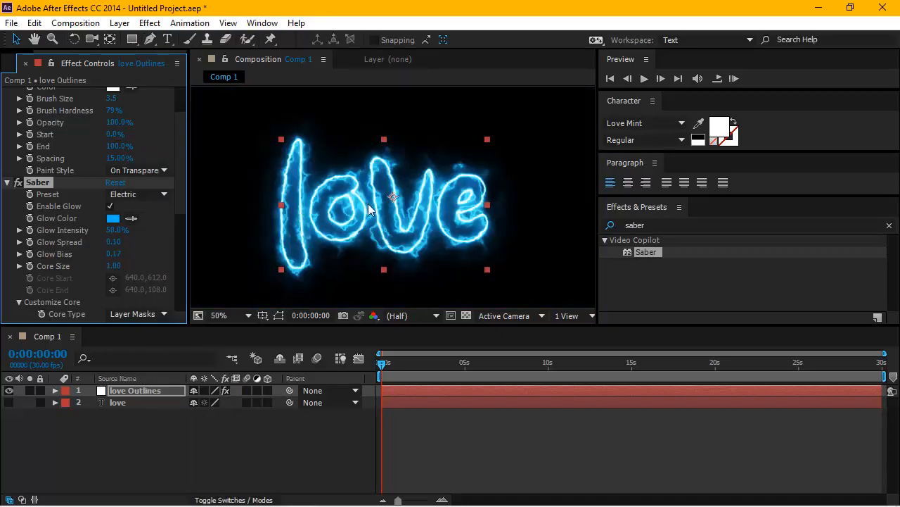
Preview the electric glow animation, examine the outline up close, and return to the first frame.
click(644, 78)
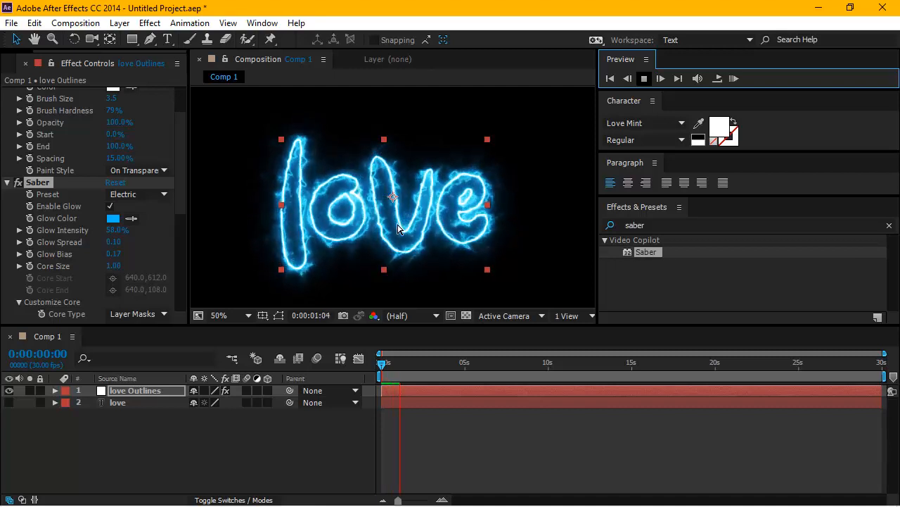
key(space)
click(522, 187)
scroll(523, 187, up, 1)
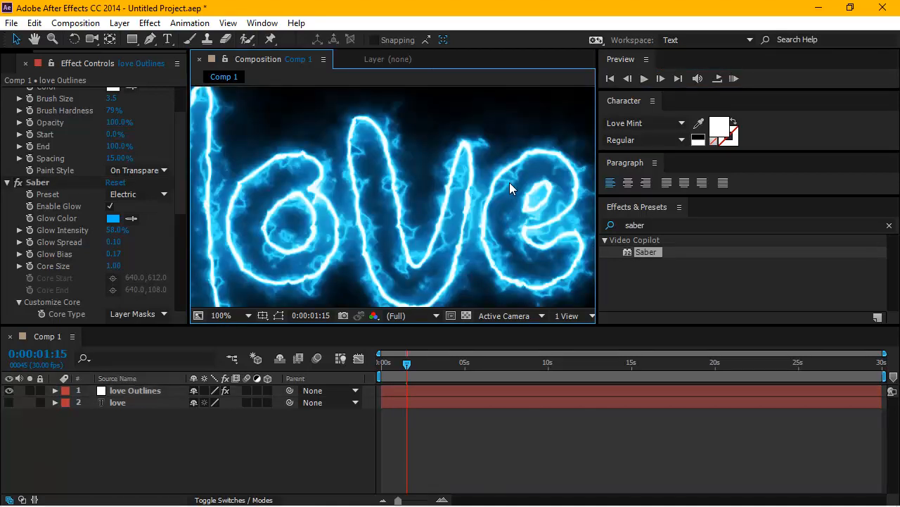
scroll(510, 183, down, 1)
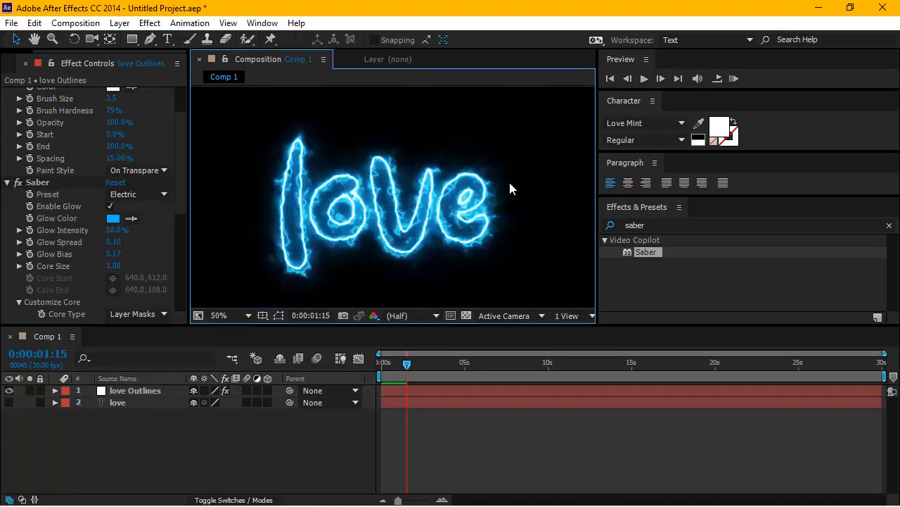
click(644, 78)
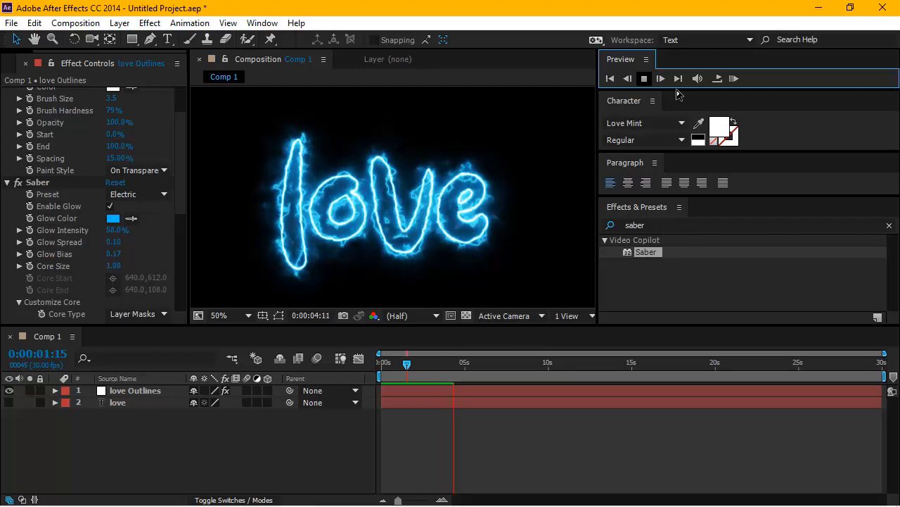
click(644, 79)
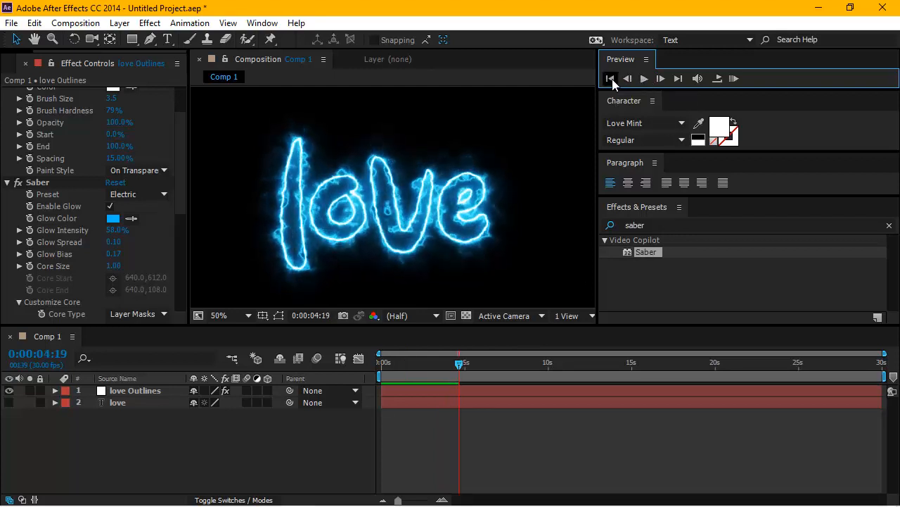
click(611, 79)
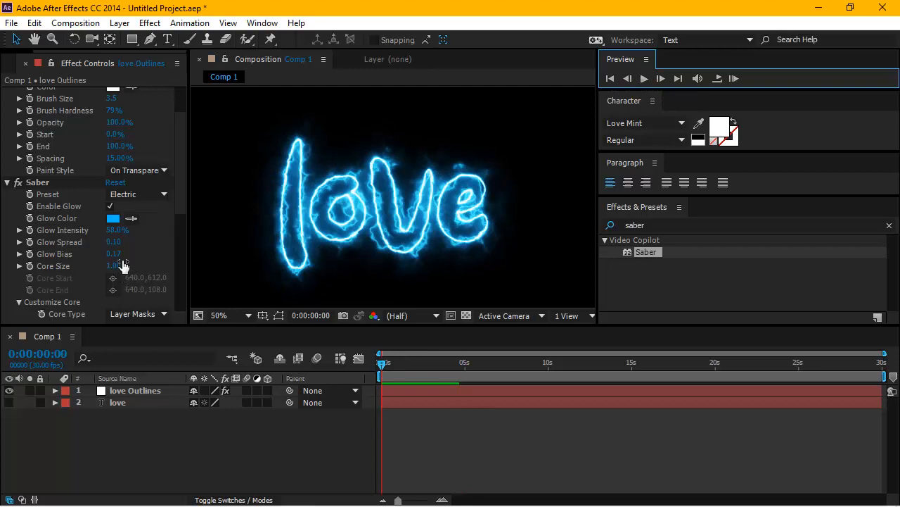
Change the Saber glow color to pink, FE009B.
click(112, 219)
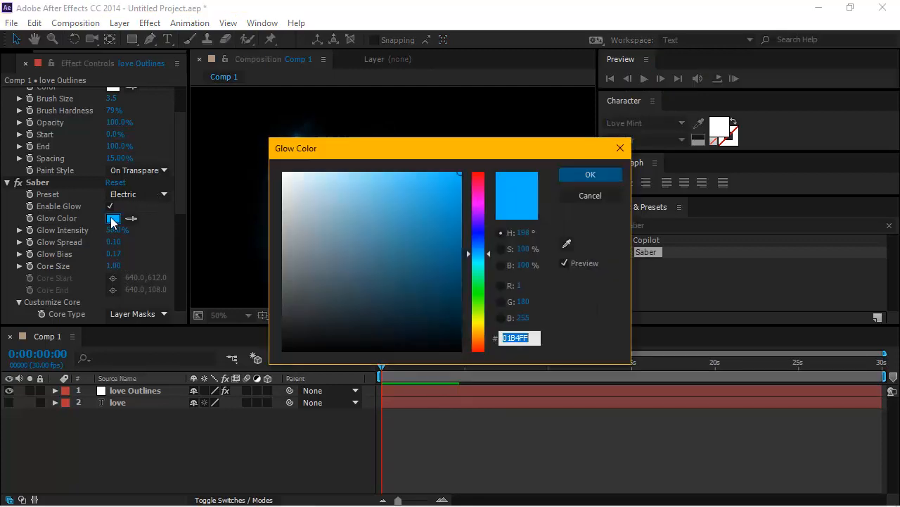
click(482, 190)
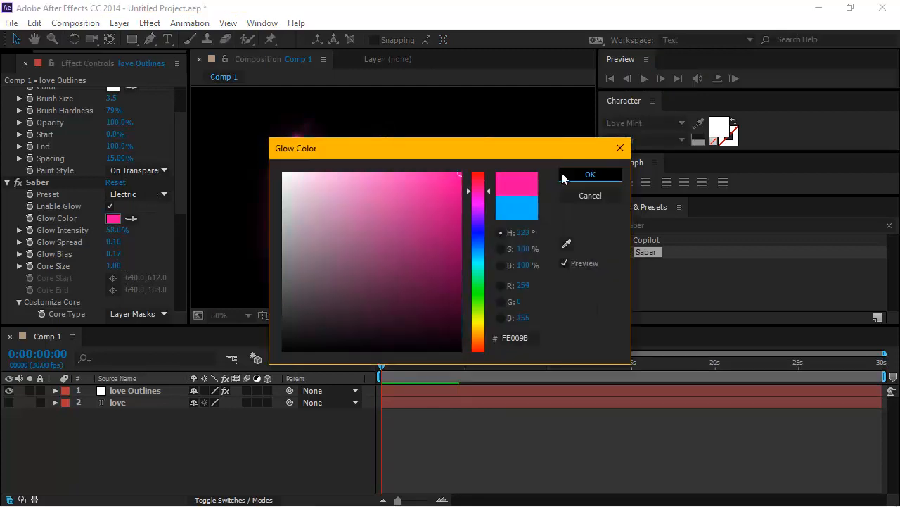
click(563, 175)
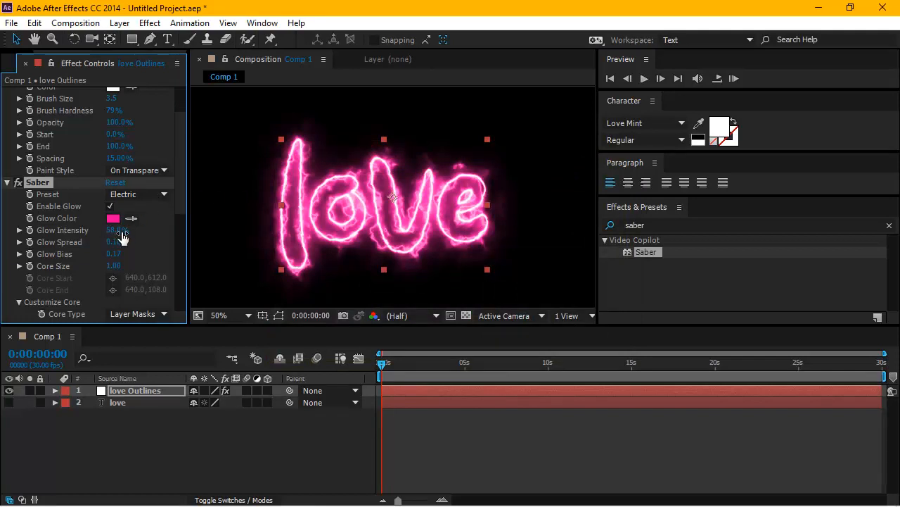
Try a Saber glow intensity of 135% and undo the change.
drag(128, 236, 177, 229)
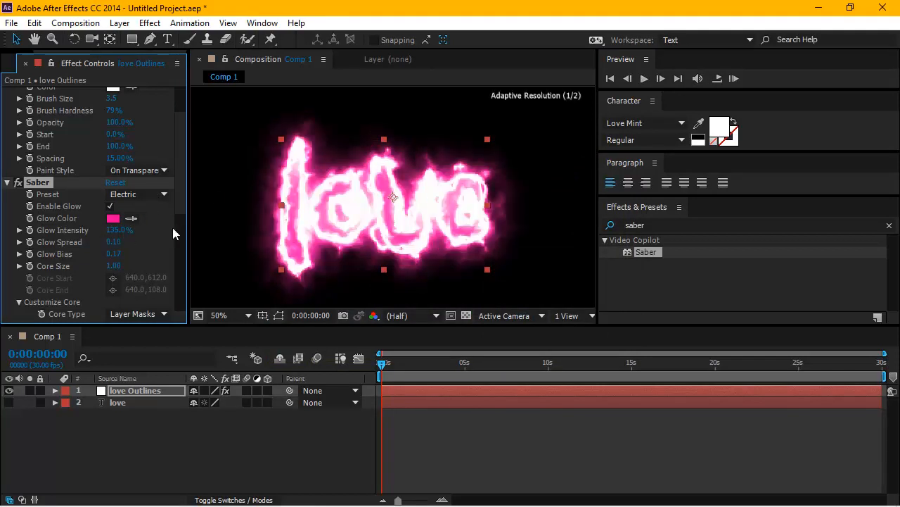
click(32, 23)
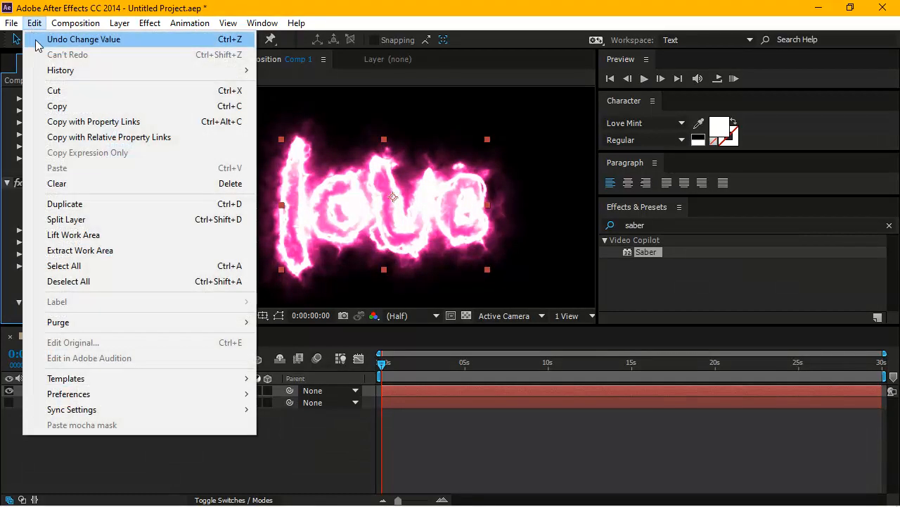
click(50, 39)
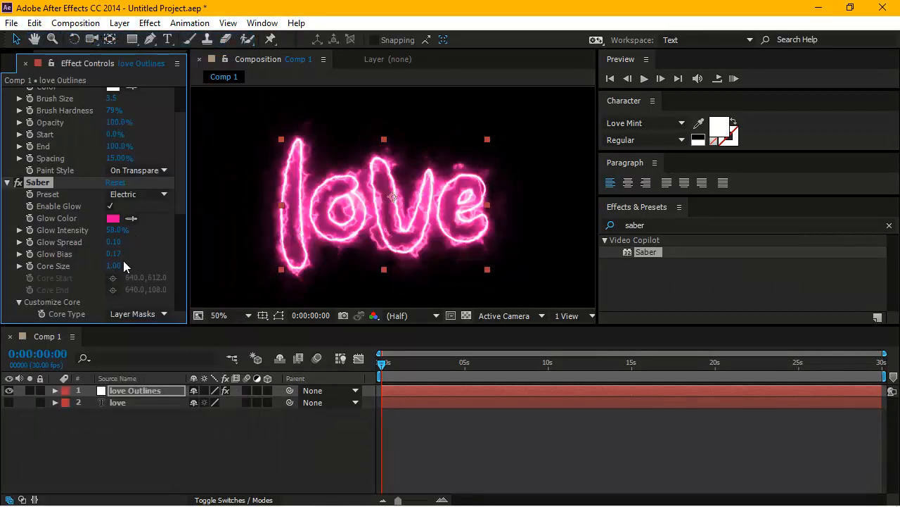
Try a Saber glow bias of 1.35 and undo the change.
drag(113, 254, 184, 256)
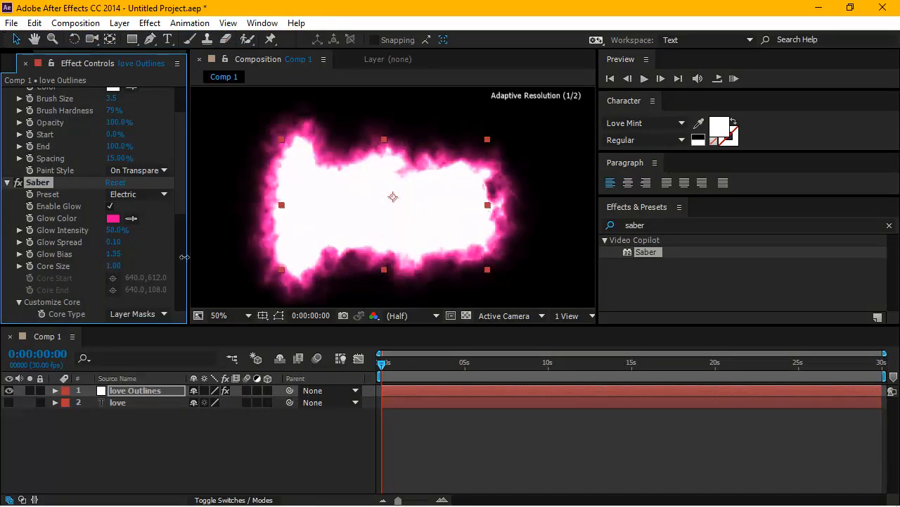
click(34, 22)
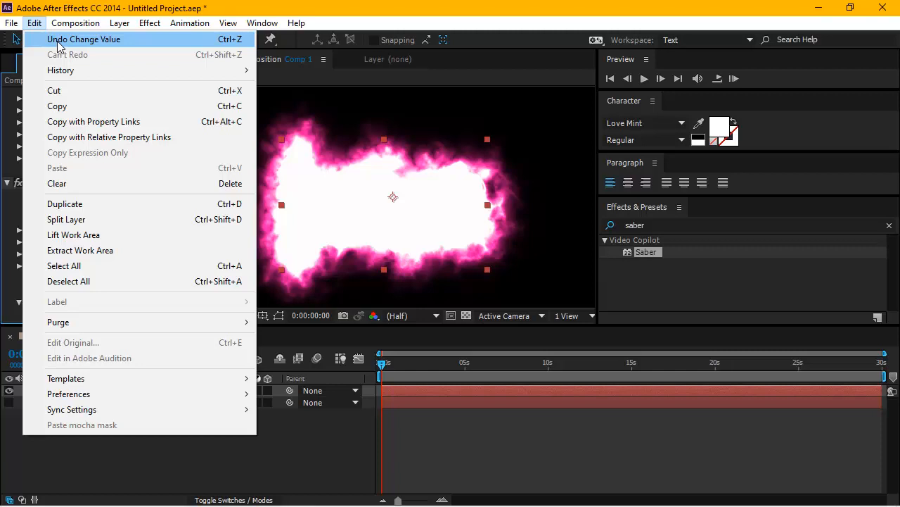
click(59, 39)
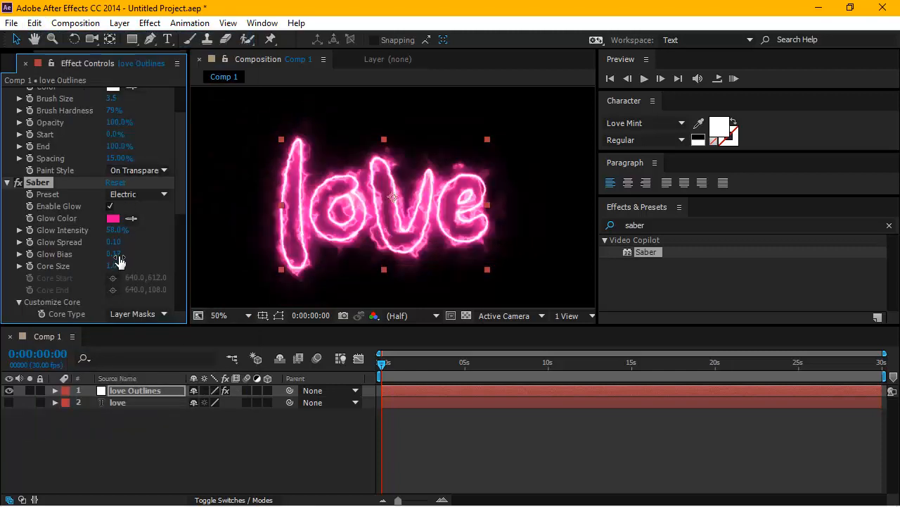
Try a Saber glow bias of 0 and undo the change.
mouse_move(112, 253)
mouse_down()
mouse_move(151, 254)
mouse_move(104, 254)
mouse_up()
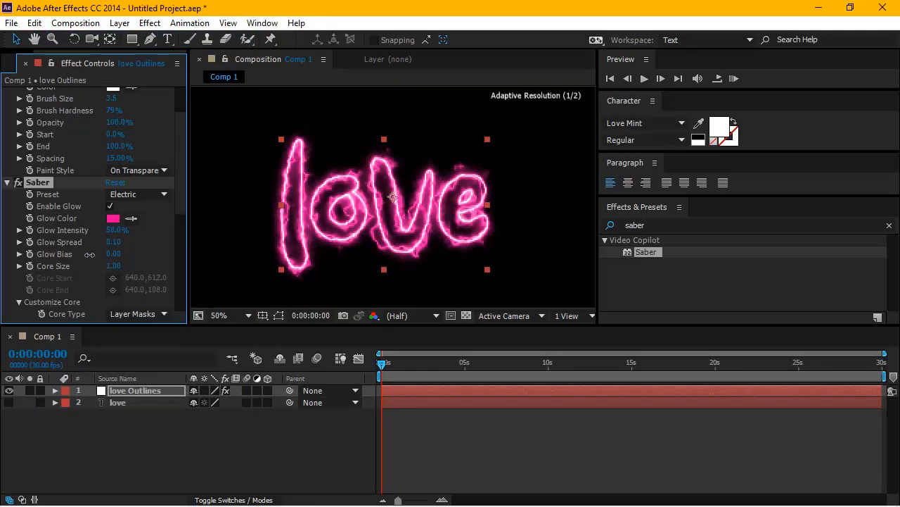
click(37, 24)
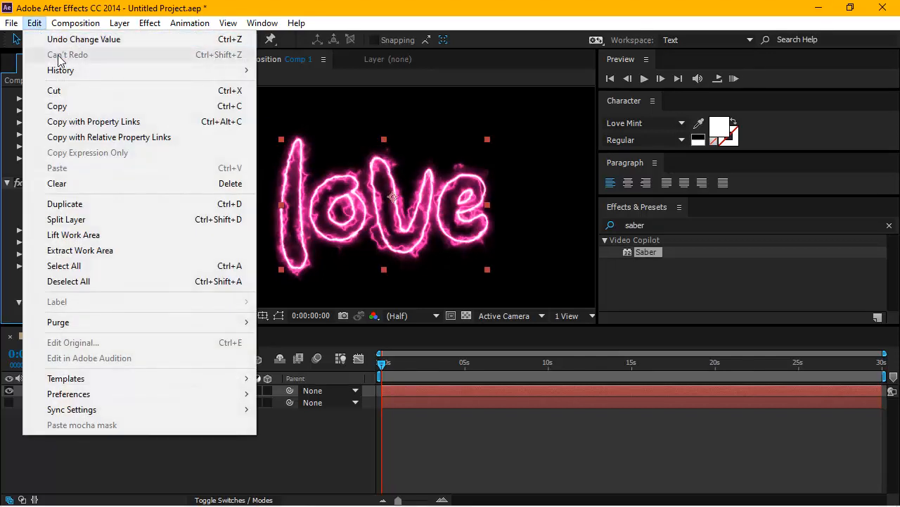
click(65, 40)
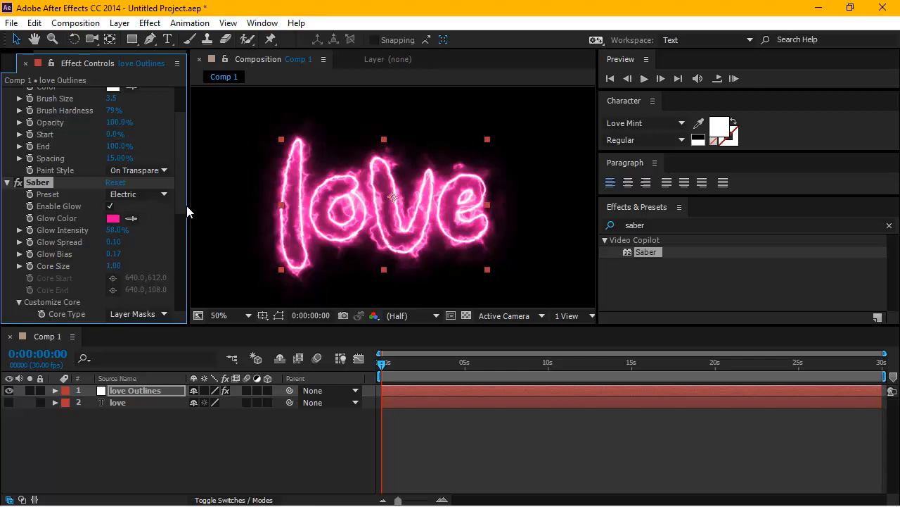
Try a Saber core start size of 200% and undo the change.
drag(184, 206, 180, 252)
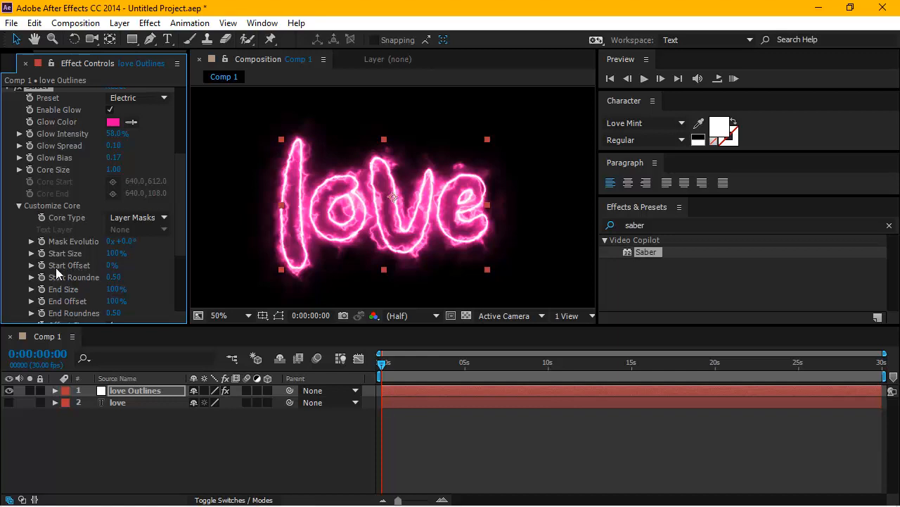
mouse_move(113, 264)
mouse_down()
mouse_move(211, 267)
mouse_move(106, 277)
mouse_move(211, 276)
mouse_move(96, 279)
mouse_up()
click(383, 375)
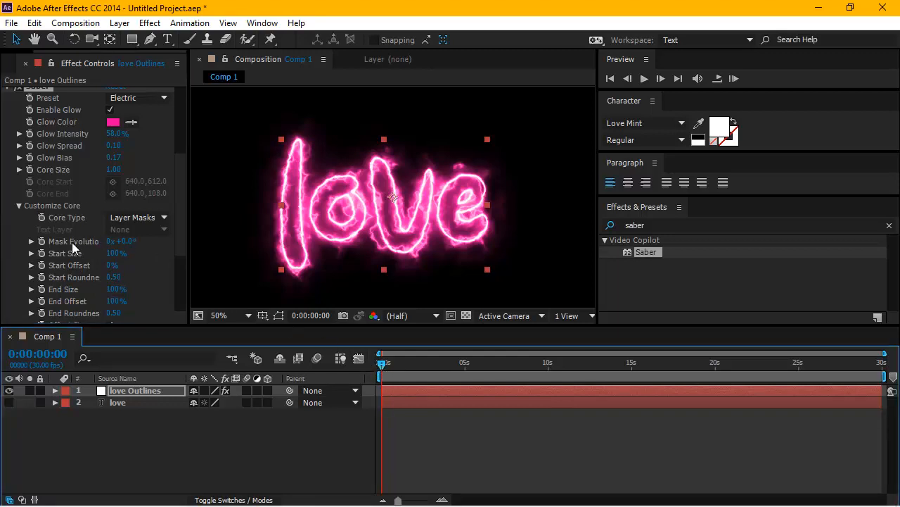
click(83, 264)
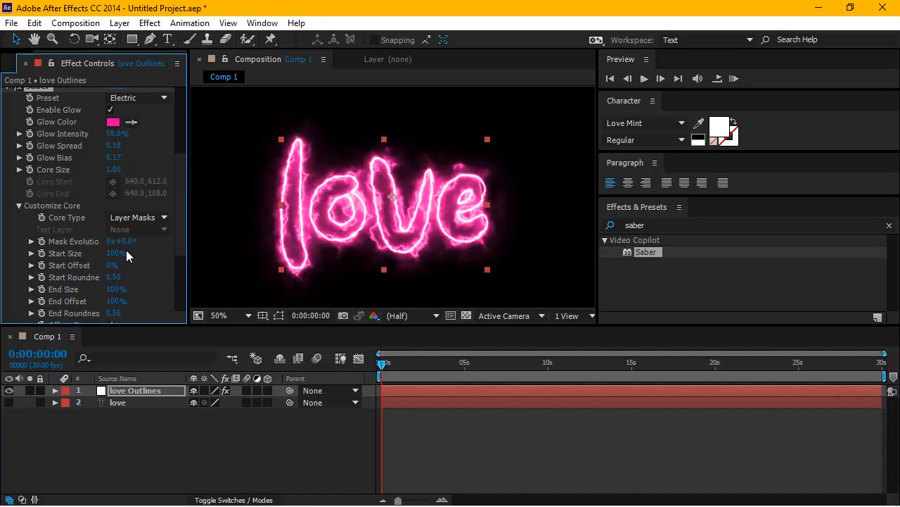
drag(122, 252, 215, 254)
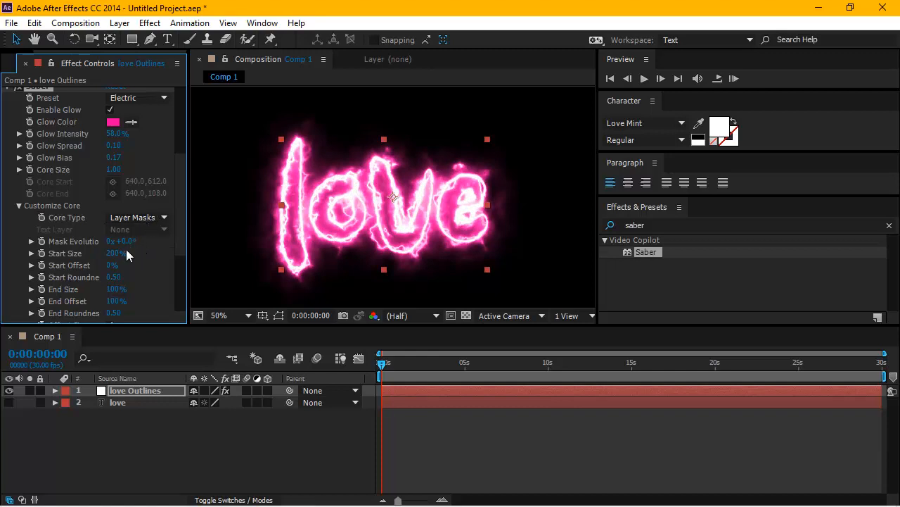
key(ctrl+z)
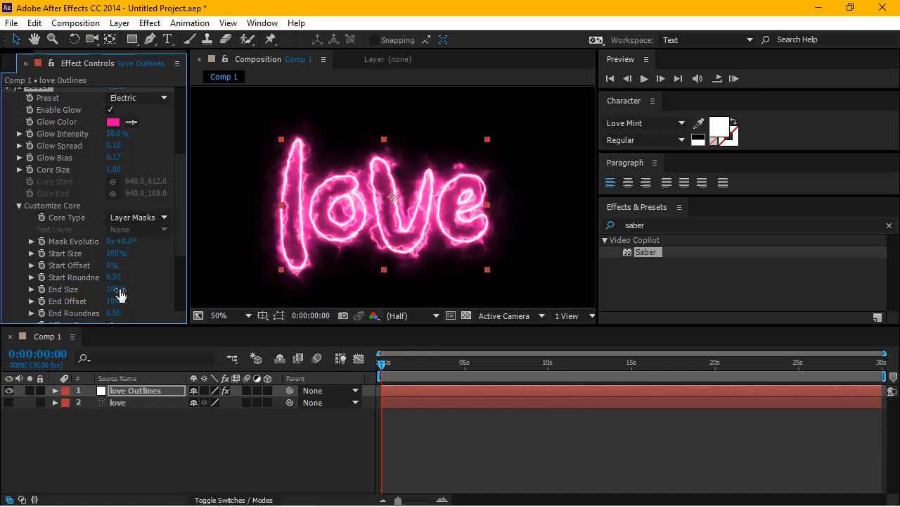
Try a Saber core end size of 175% and undo the change.
drag(117, 289, 156, 288)
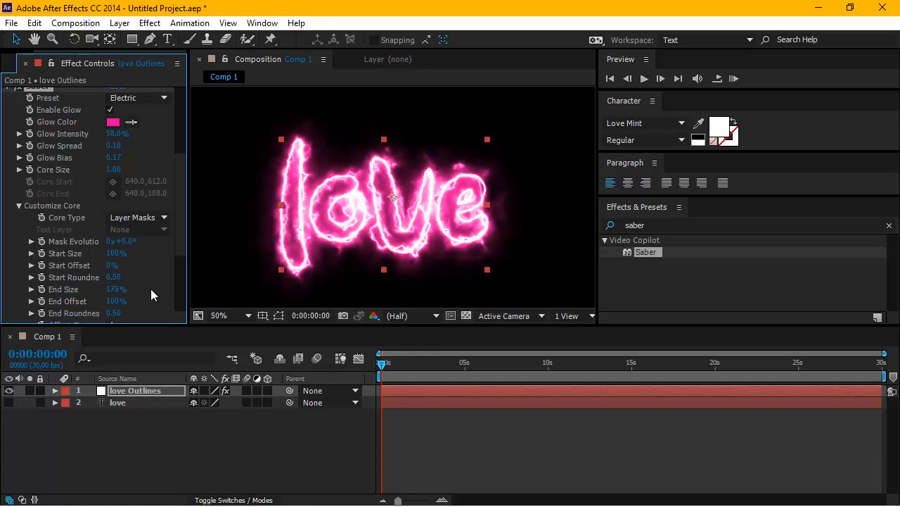
key(ctrl+z)
mouse_move(117, 301)
mouse_down()
mouse_move(41, 309)
mouse_move(150, 308)
mouse_move(35, 311)
mouse_move(156, 300)
mouse_up()
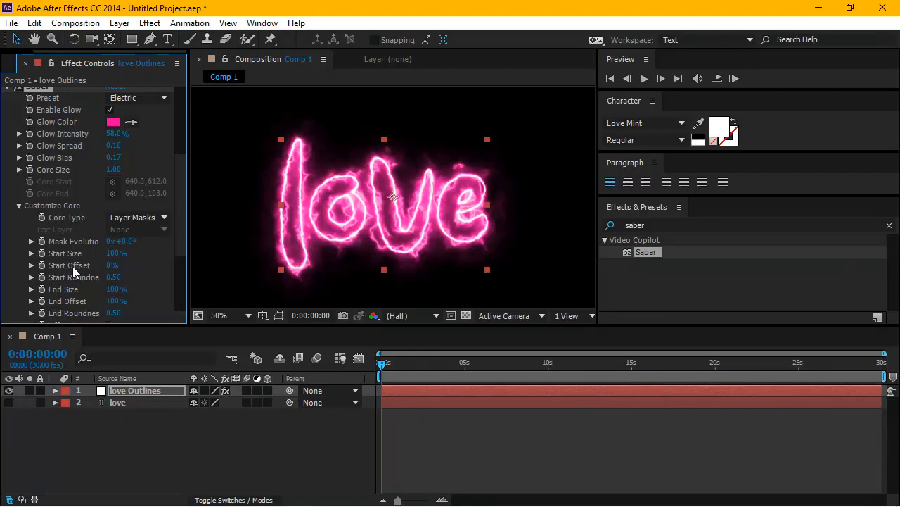
Try keyframing the Saber core start size at 44% on the first frame and undo it.
drag(111, 264, 76, 268)
click(43, 254)
drag(122, 253, 91, 262)
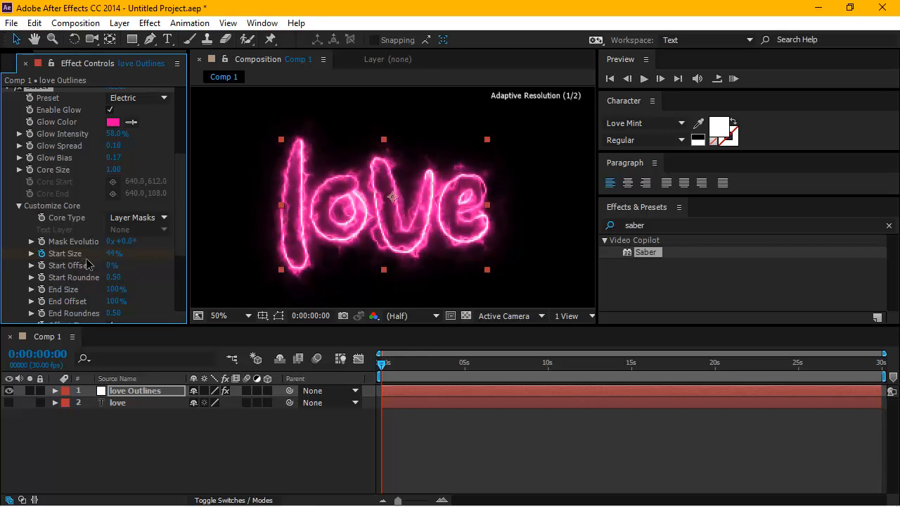
key(ctrl+z)
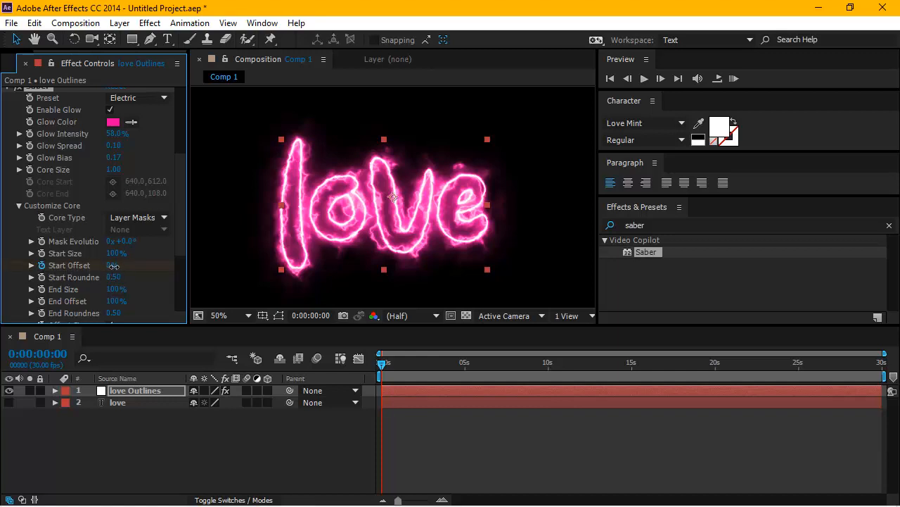
Animate the Saber core's start offset with keyframes from 100% at the first frame to 0% at 15 seconds.
drag(114, 266, 204, 268)
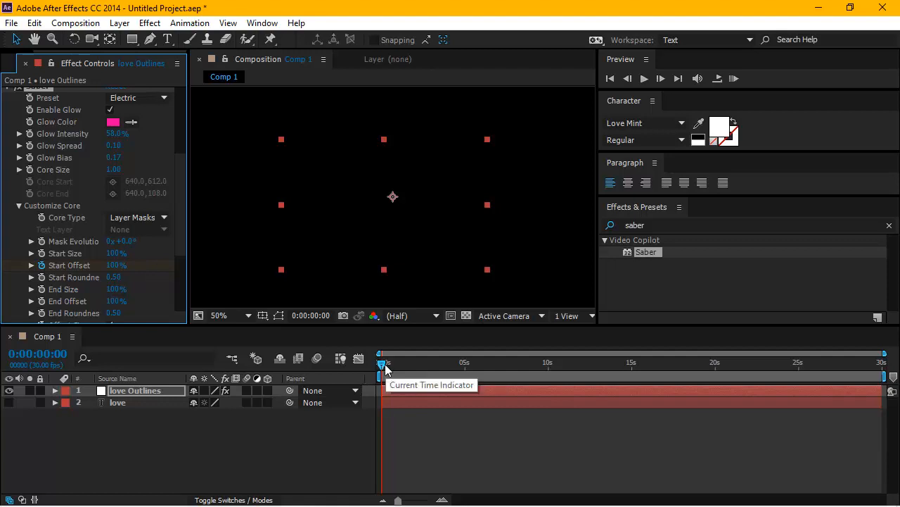
drag(383, 366, 633, 385)
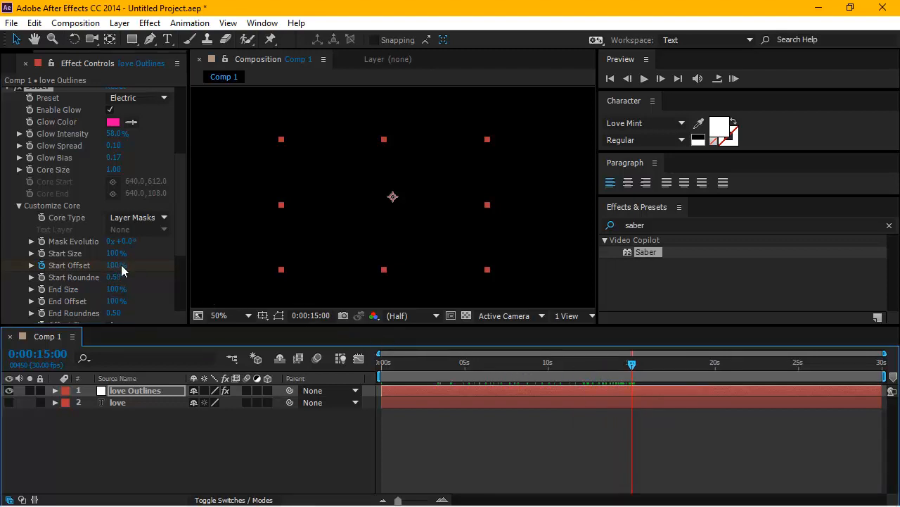
drag(121, 265, 6, 266)
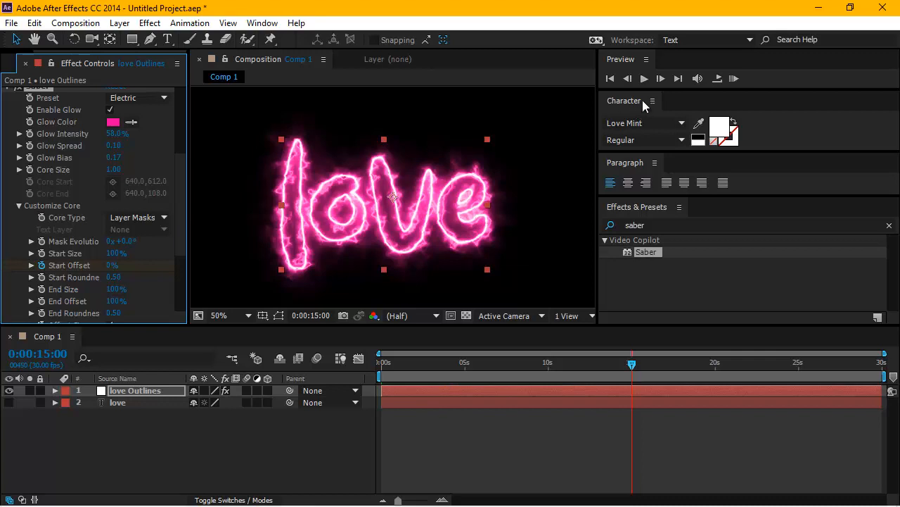
Preview the start offset animation from the first frame, check the last frame, and replay it from the beginning.
click(611, 78)
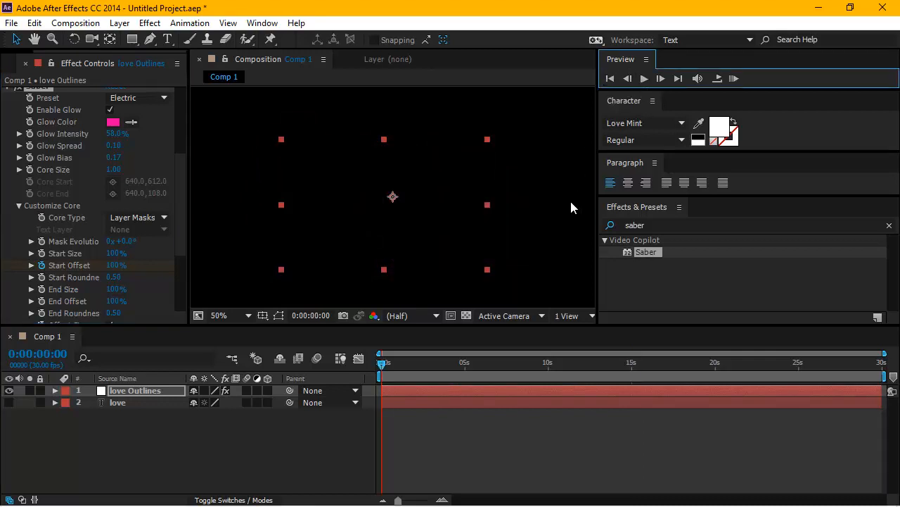
click(571, 212)
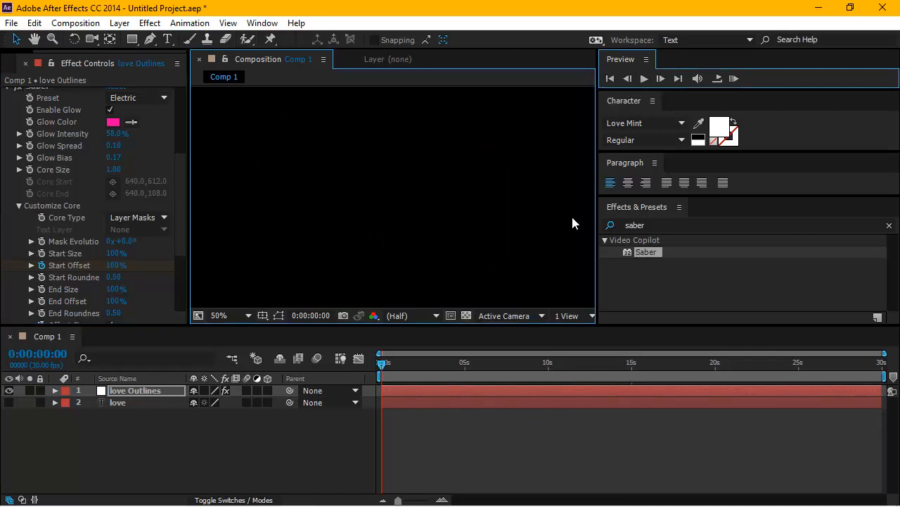
click(645, 79)
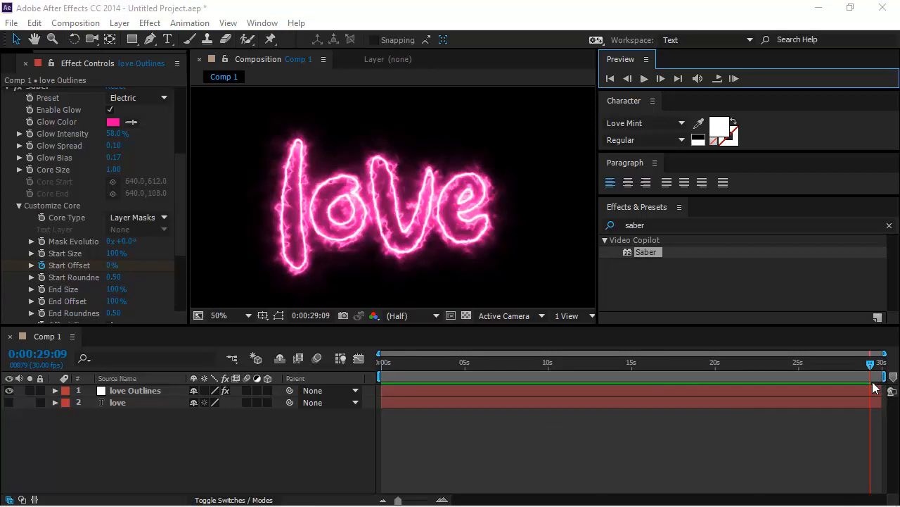
drag(871, 363, 885, 370)
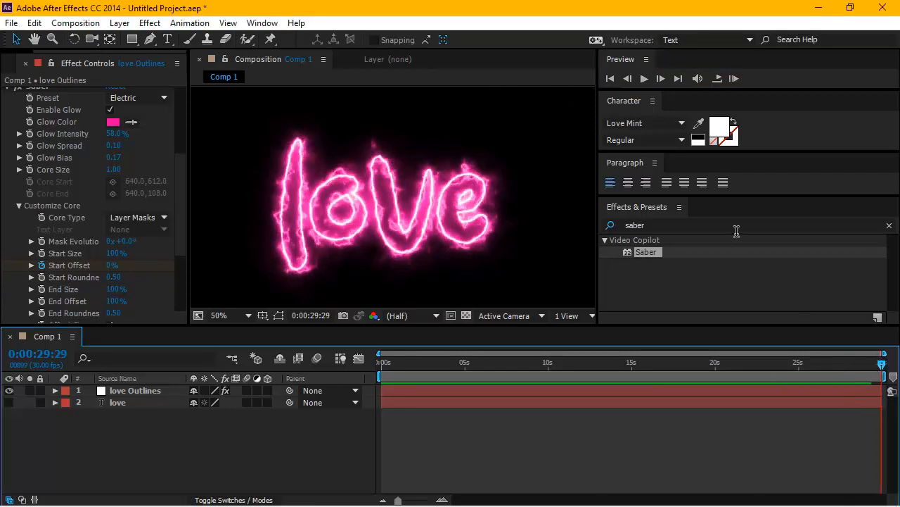
click(610, 78)
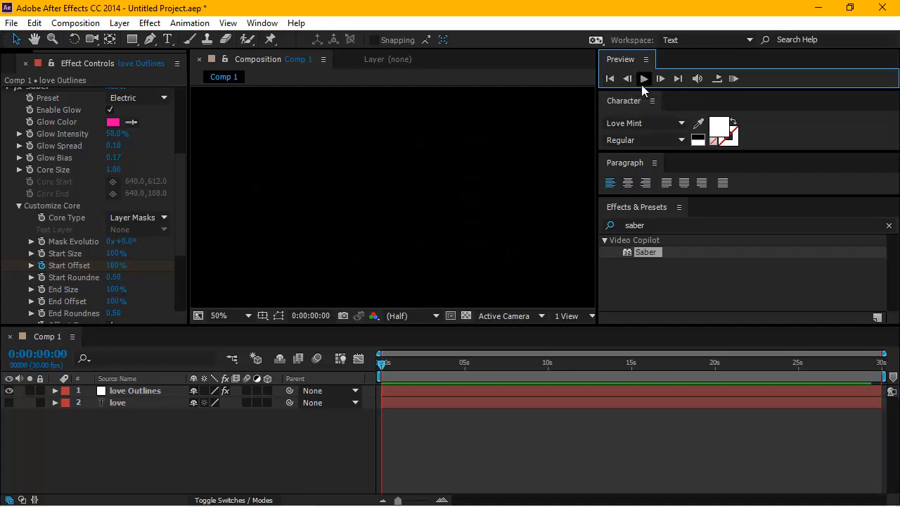
click(643, 81)
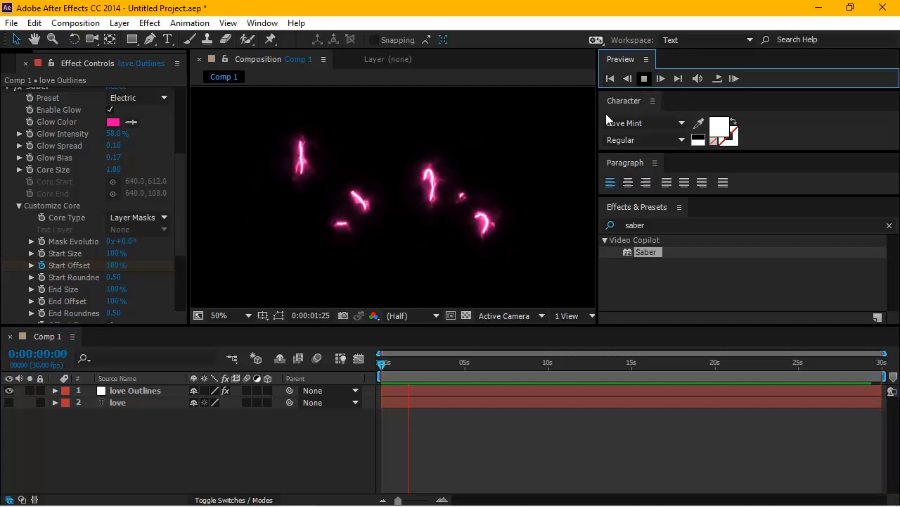